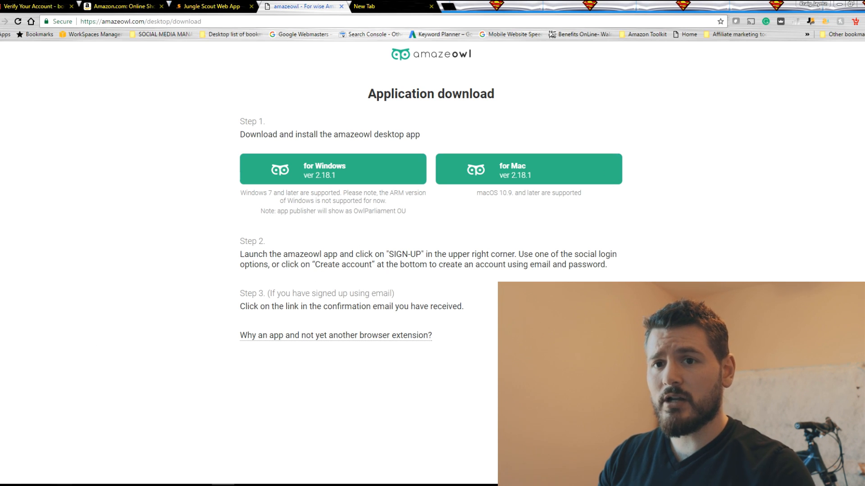
Switch to the AmazeOwl desktop app and open its sign-up and login page
{"action": "mouse_move", "coordinate": [86, 485]}
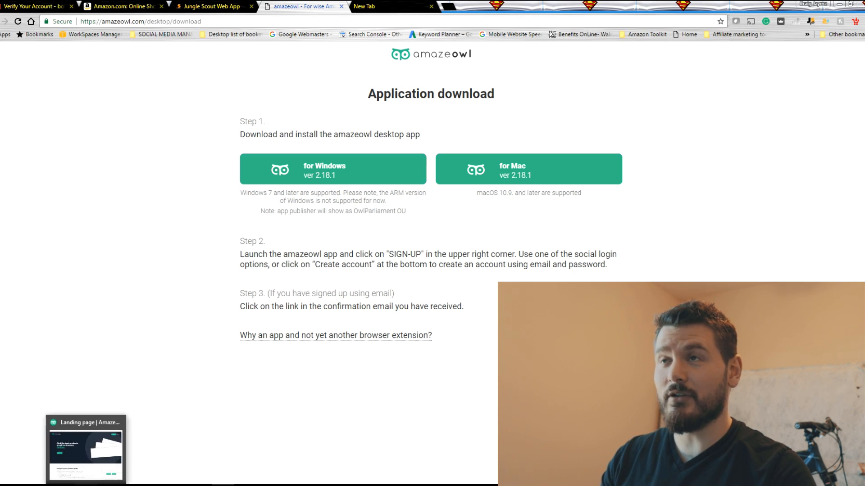
{"action": "left_click", "coordinate": [110, 484]}
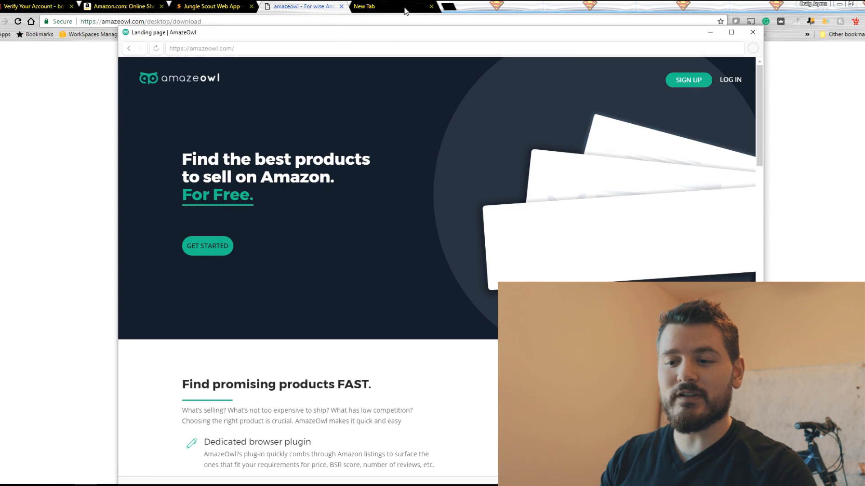
{"action": "left_click_drag", "start_coordinate": [334, 34], "coordinate": [339, 22]}
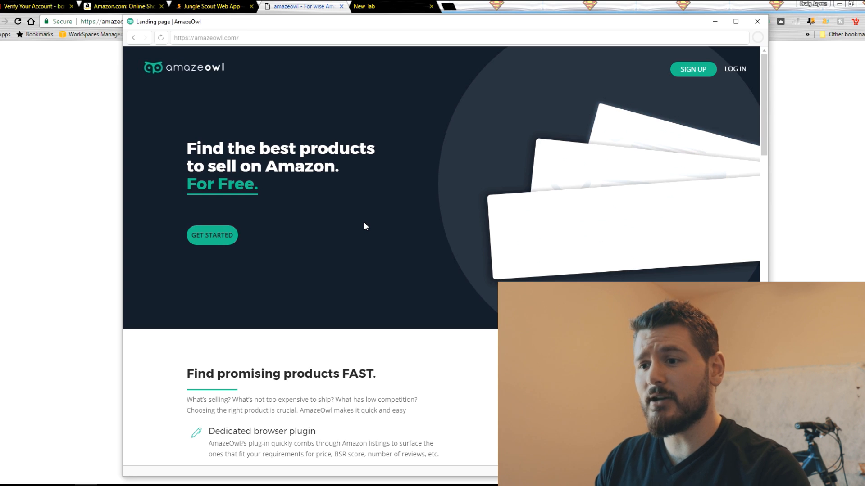
{"action": "left_click", "coordinate": [684, 72]}
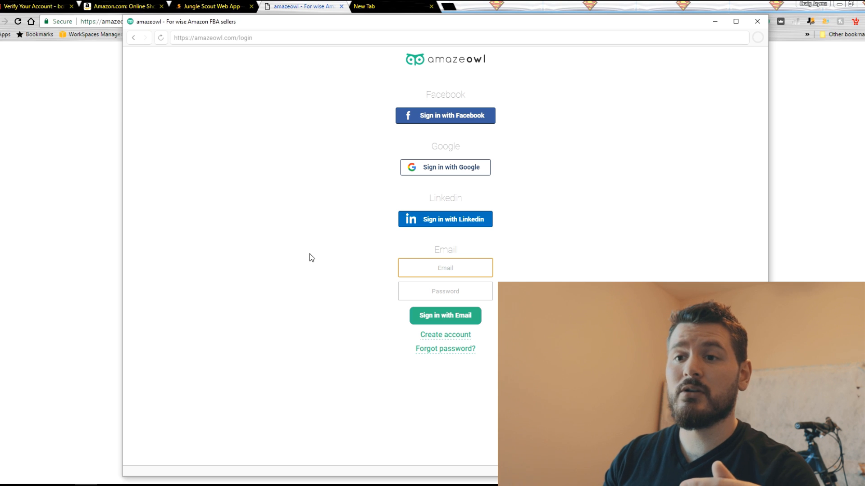
Confirm the account's e-mail address through the link in AmazeOwl's Verify Your Account message in Gmail, and close the confirmation page
{"action": "left_click", "coordinate": [27, 7]}
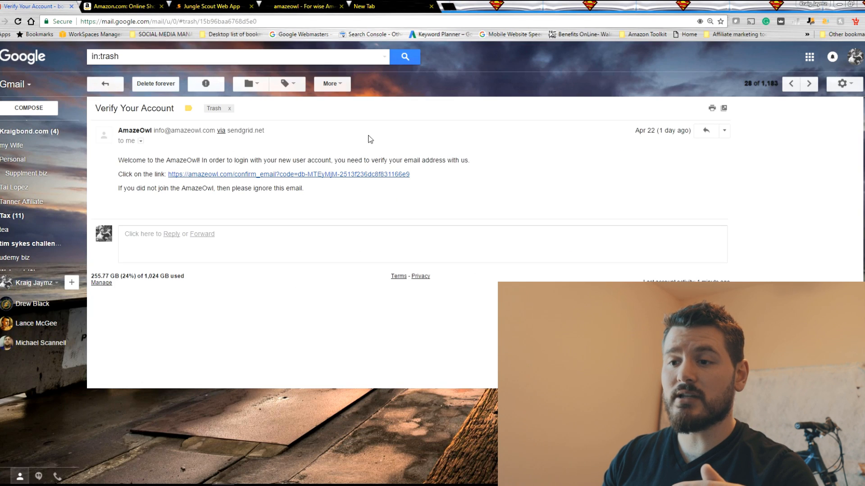
{"action": "left_click", "coordinate": [251, 174]}
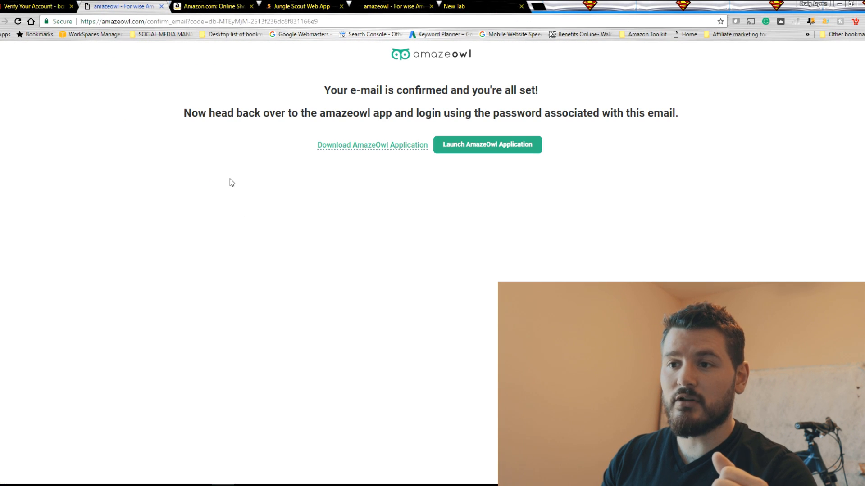
{"action": "left_click", "coordinate": [161, 7]}
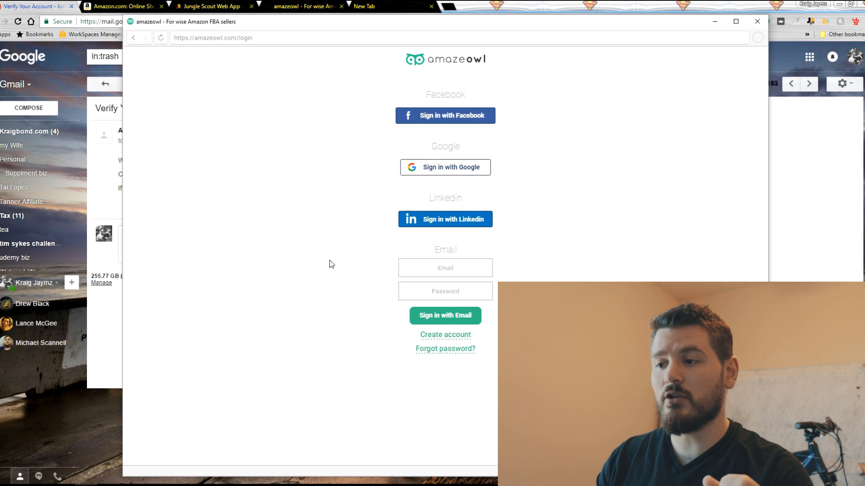
Sign in to AmazeOwl with the account e-mail and start hunting for products on the Amazon.com market
{"action": "left_click", "coordinate": [452, 266]}
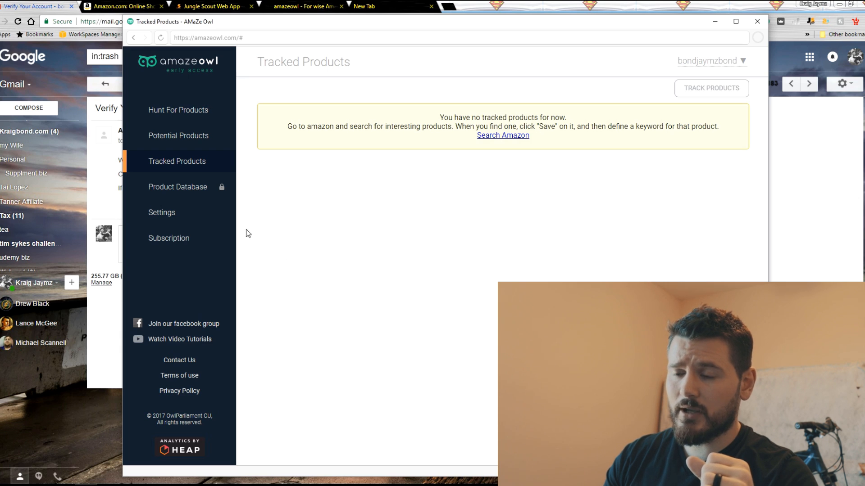
{"action": "left_click", "coordinate": [185, 118]}
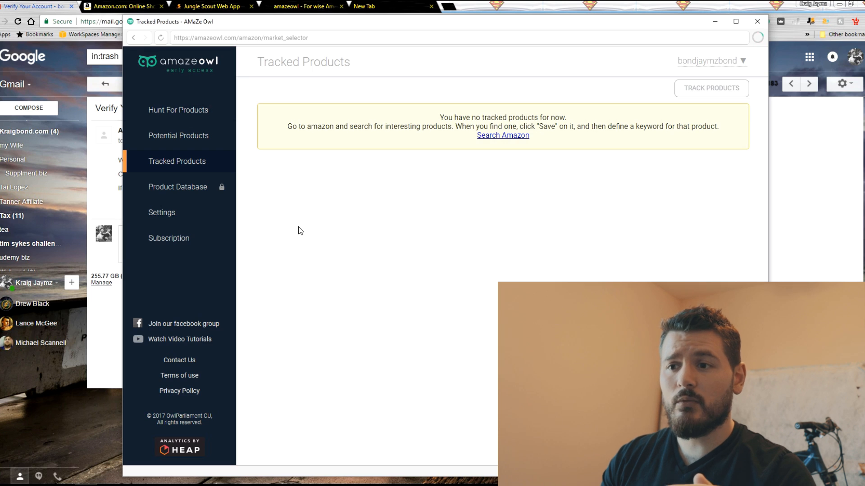
{"action": "left_click", "coordinate": [386, 146]}
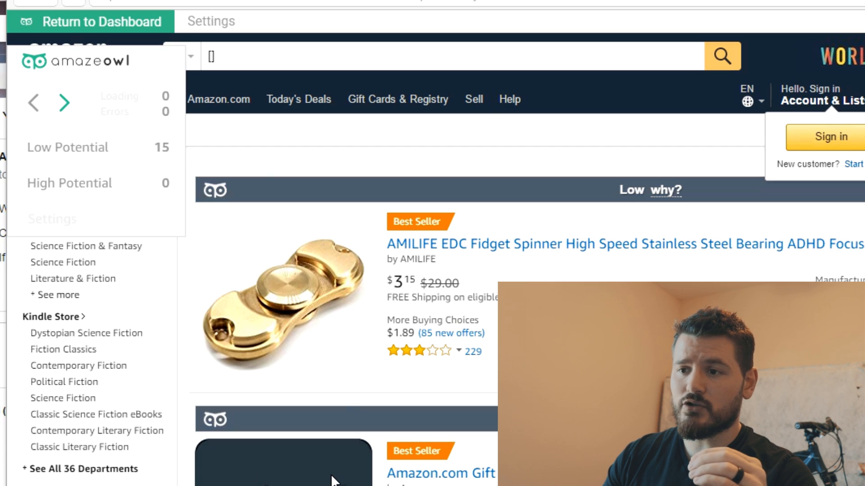
Expand the full department list and narrow the Amazon results to Home & Kitchen in the Sports & Outdoors Fan Shop
{"action": "left_click_drag", "start_coordinate": [61, 63], "coordinate": [124, 76]}
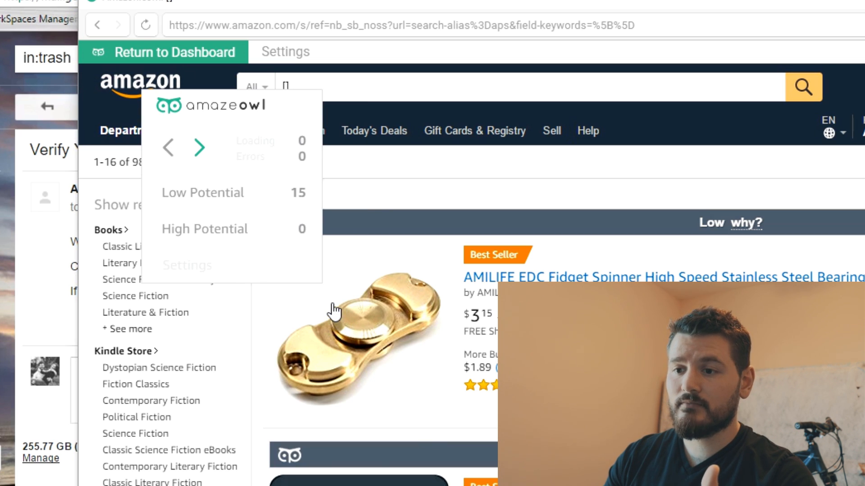
{"action": "scroll", "coordinate": [503, 249], "scroll_direction": "down", "scroll_amount": 15}
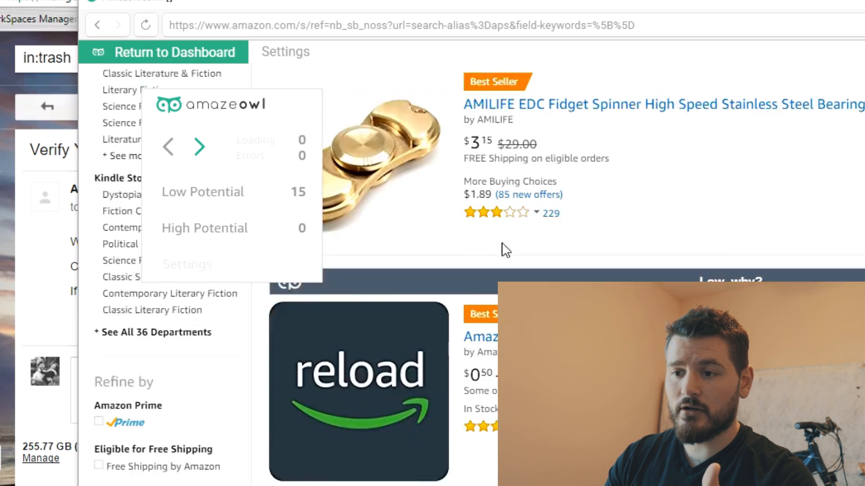
{"action": "scroll", "coordinate": [496, 328], "scroll_direction": "down", "scroll_amount": 15}
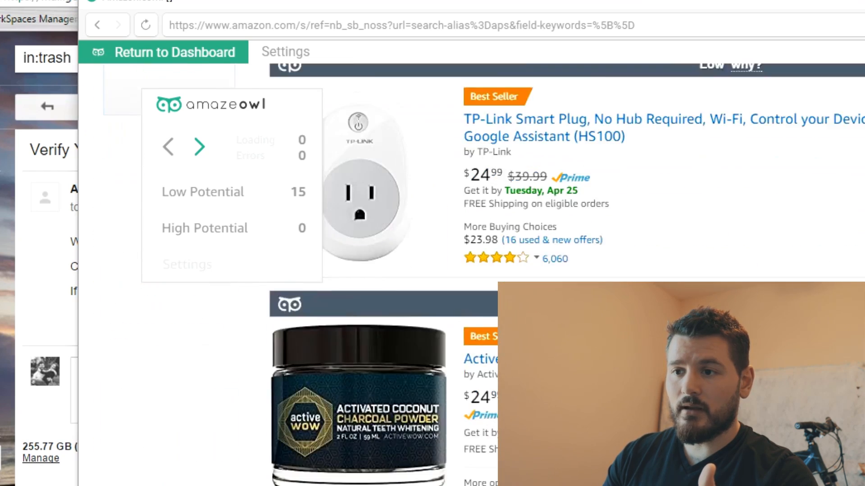
{"action": "scroll", "coordinate": [496, 325], "scroll_direction": "up", "scroll_amount": 12}
{"action": "scroll", "coordinate": [495, 325], "scroll_direction": "up", "scroll_amount": 10}
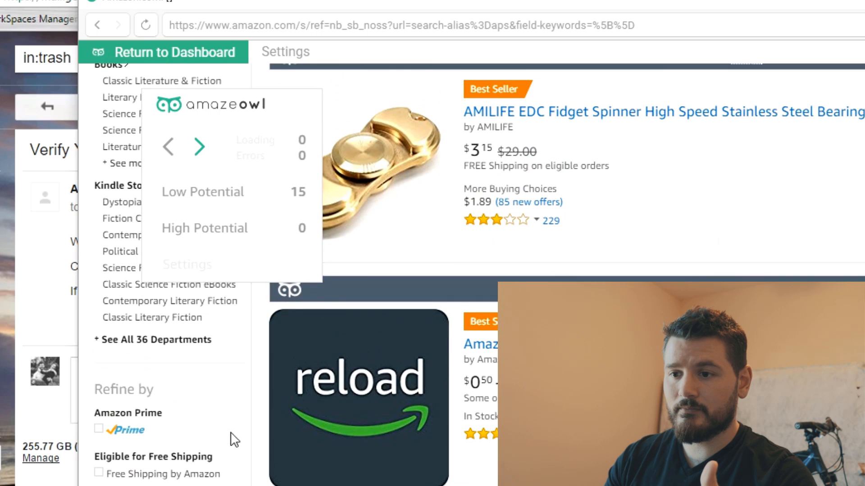
{"action": "left_click", "coordinate": [158, 342]}
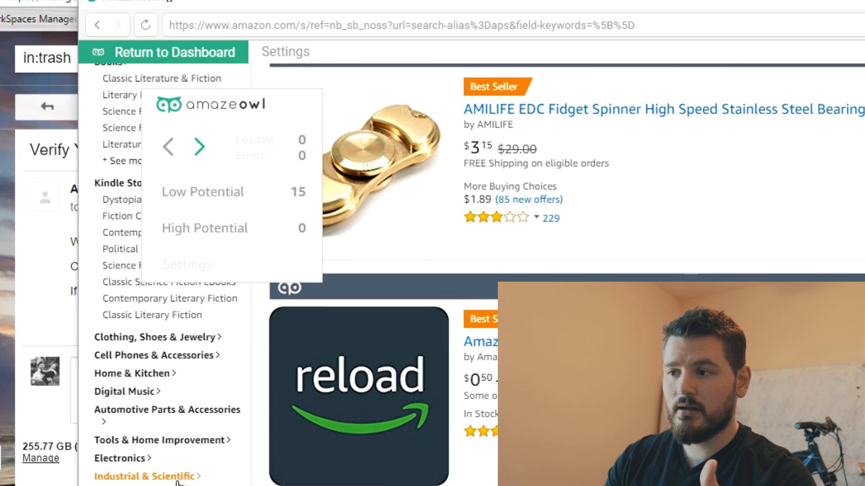
{"action": "scroll", "coordinate": [165, 437], "scroll_direction": "down", "scroll_amount": 2}
{"action": "left_click", "coordinate": [158, 416]}
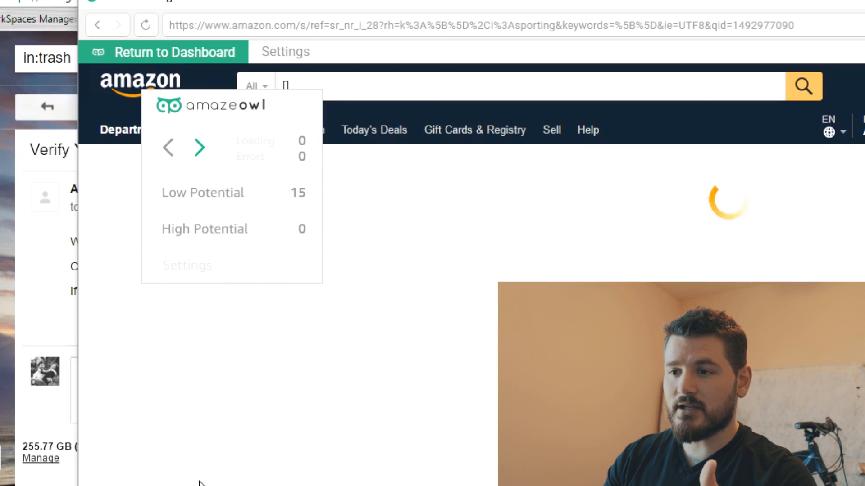
{"action": "left_click_drag", "start_coordinate": [201, 98], "coordinate": [699, 152]}
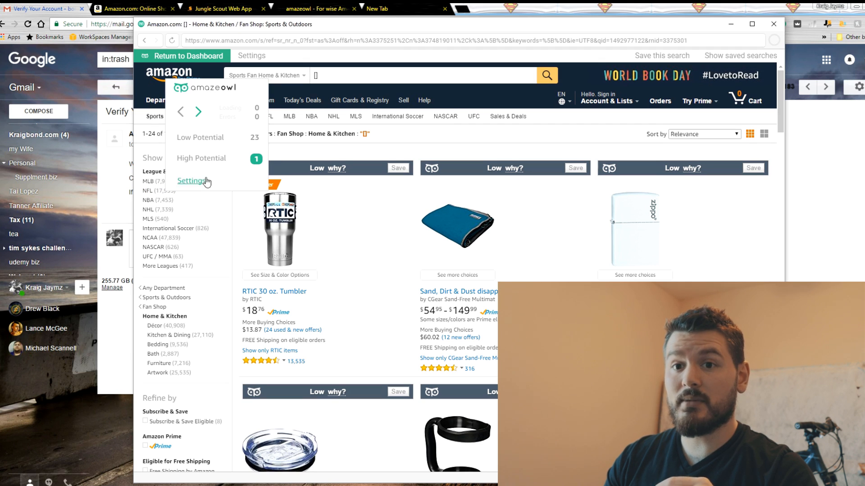
Jump to the high-potential product in the results and save it as a potential product
{"action": "left_click", "coordinate": [255, 160]}
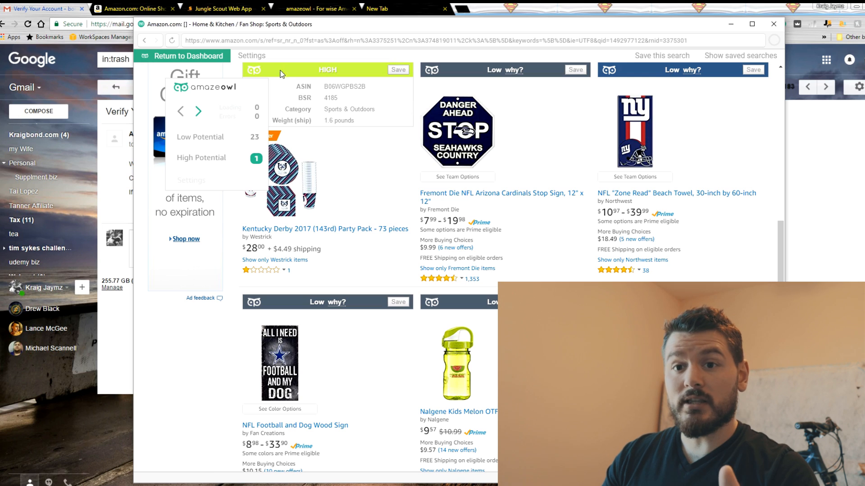
{"action": "left_click", "coordinate": [398, 71]}
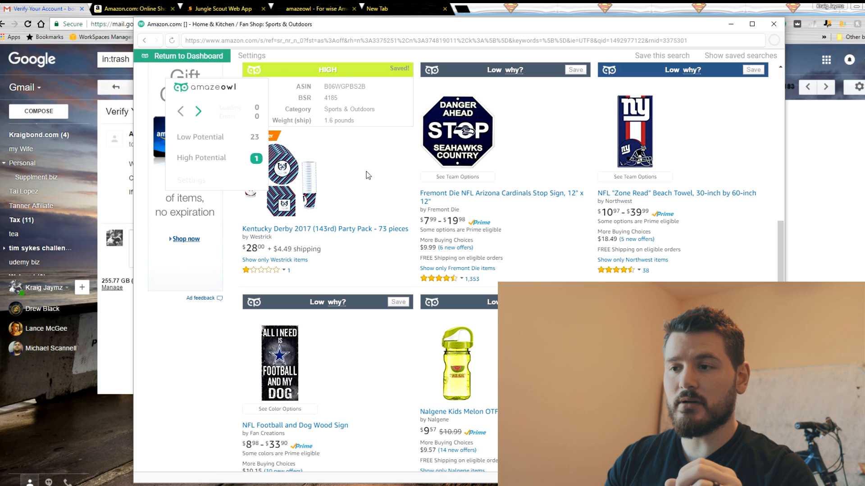
Open AmazeOwl's product filter settings and set the lower limit of the optimal price to 15 USD
{"action": "left_click", "coordinate": [191, 181]}
{"action": "scroll", "coordinate": [367, 222], "scroll_direction": "down", "scroll_amount": 1}
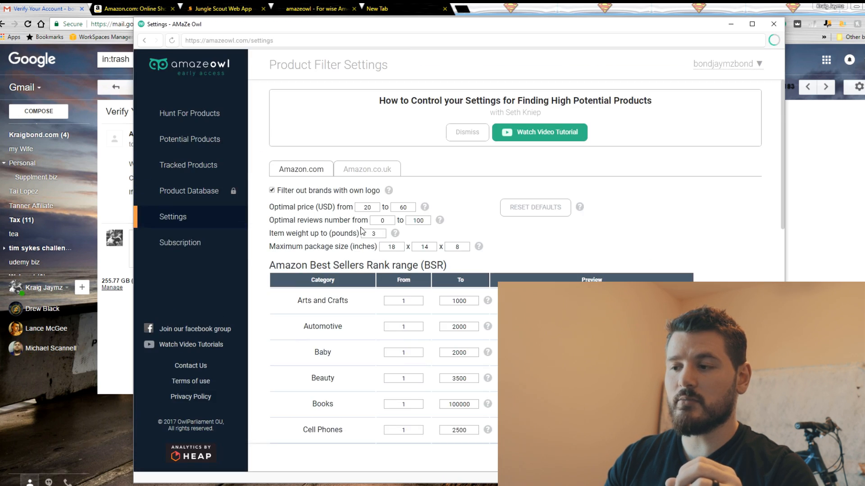
{"action": "scroll", "coordinate": [379, 234], "scroll_direction": "down", "scroll_amount": 2}
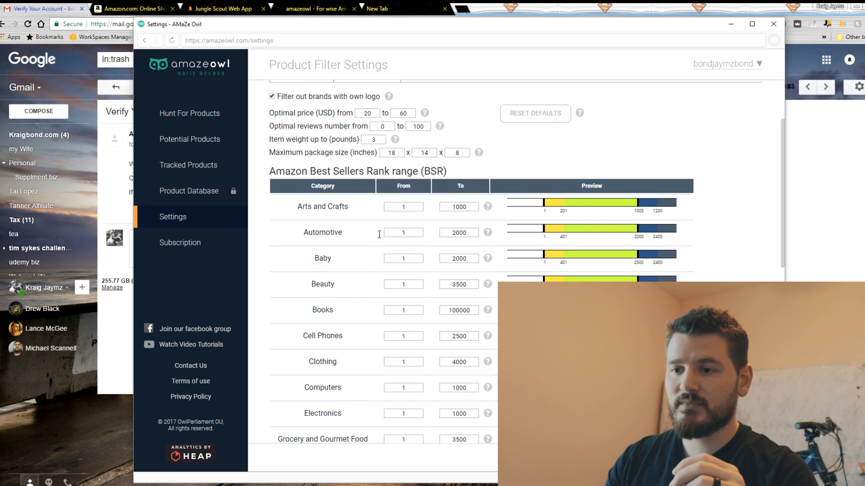
{"action": "scroll", "coordinate": [379, 234], "scroll_direction": "up", "scroll_amount": 2}
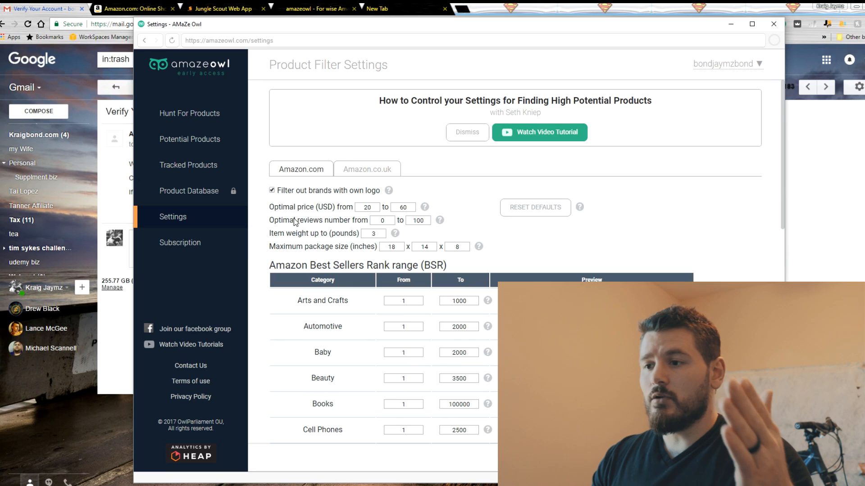
{"action": "left_click_drag", "start_coordinate": [269, 207], "coordinate": [325, 208]}
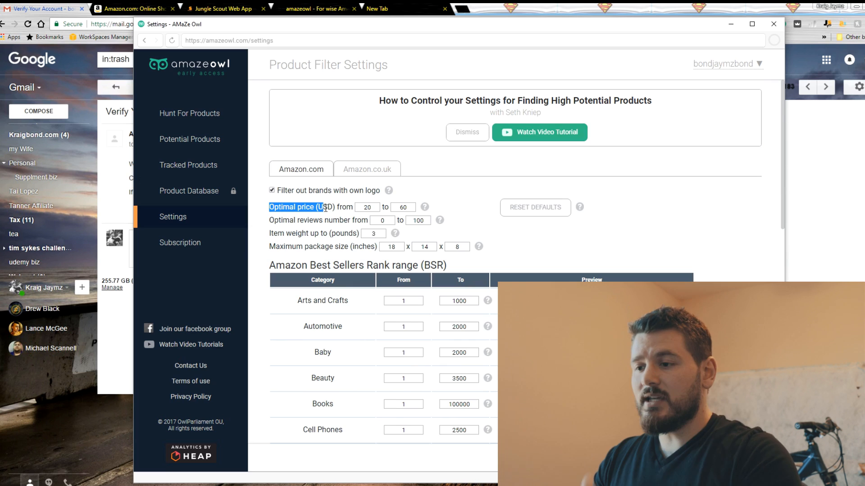
{"action": "double_click", "coordinate": [368, 207]}
{"action": "type", "text": "15"}
Examine the limits for reviews number and item weight, and the Amazon Best Sellers Rank range for each category
{"action": "left_click", "coordinate": [307, 221]}
{"action": "left_click_drag", "start_coordinate": [273, 228], "coordinate": [289, 227]}
{"action": "double_click", "coordinate": [388, 221]}
{"action": "double_click", "coordinate": [426, 221]}
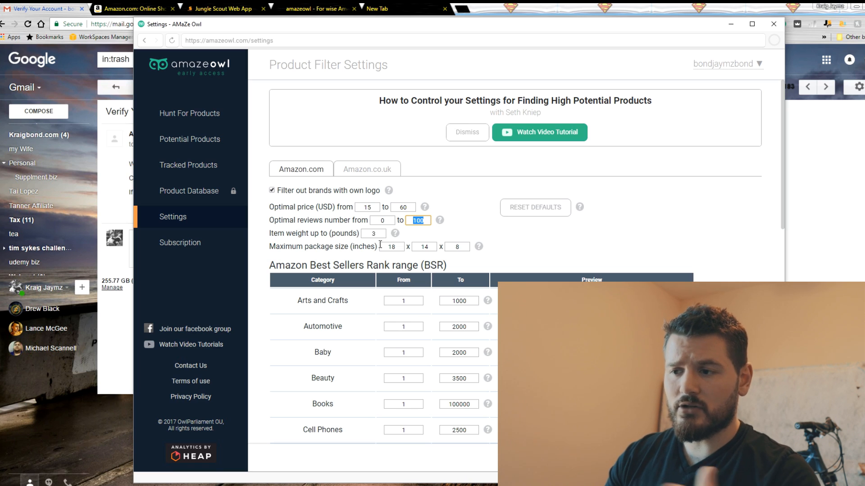
{"action": "double_click", "coordinate": [375, 234]}
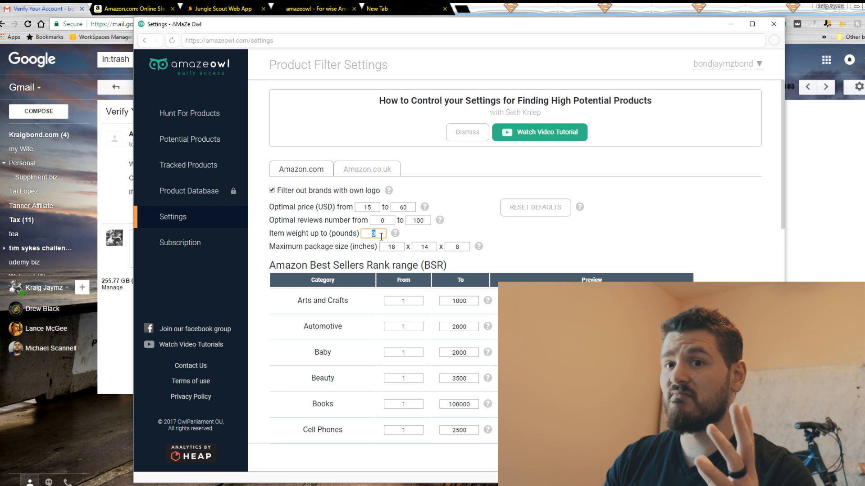
{"action": "scroll", "coordinate": [381, 236], "scroll_direction": "down", "scroll_amount": 3}
{"action": "mouse_move", "coordinate": [488, 187]}
{"action": "scroll", "coordinate": [412, 142], "scroll_direction": "down", "scroll_amount": 1}
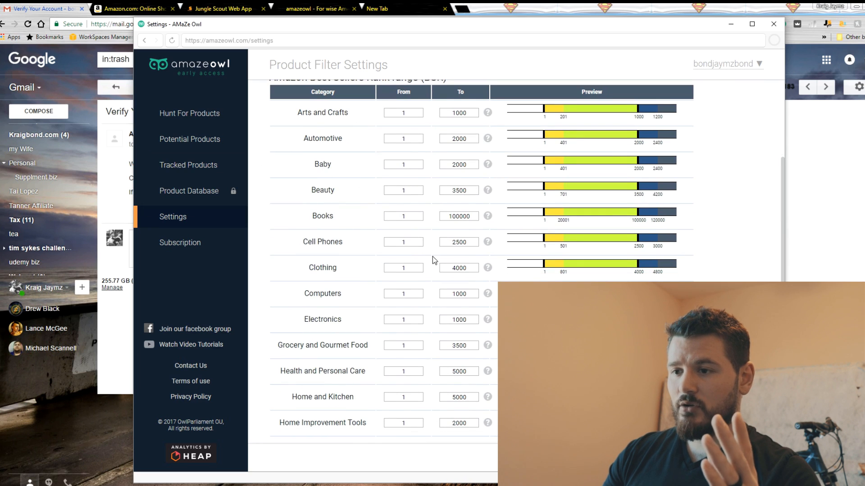
{"action": "scroll", "coordinate": [405, 360], "scroll_direction": "down", "scroll_amount": 6}
{"action": "scroll", "coordinate": [417, 365], "scroll_direction": "up", "scroll_amount": 4}
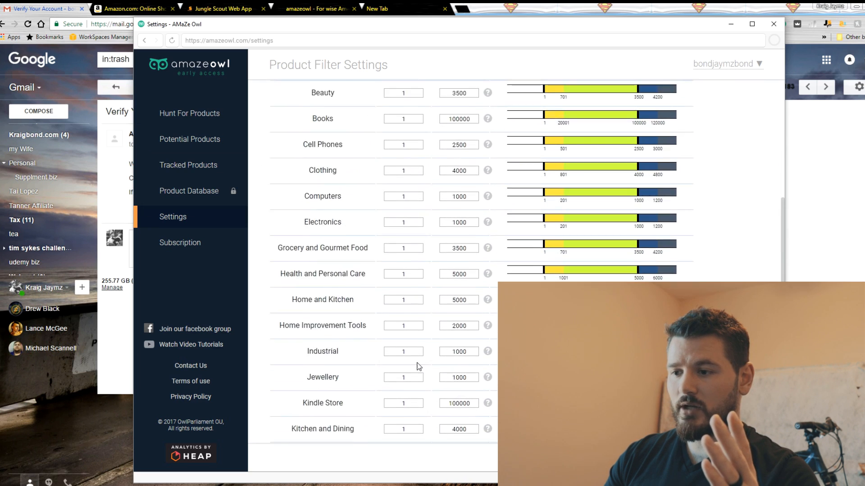
{"action": "scroll", "coordinate": [420, 362], "scroll_direction": "up", "scroll_amount": 4}
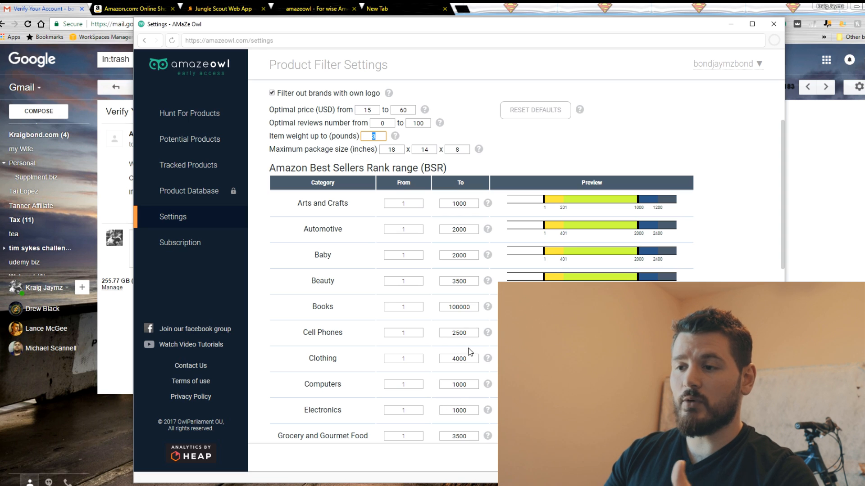
{"action": "scroll", "coordinate": [450, 245], "scroll_direction": "down", "scroll_amount": 8}
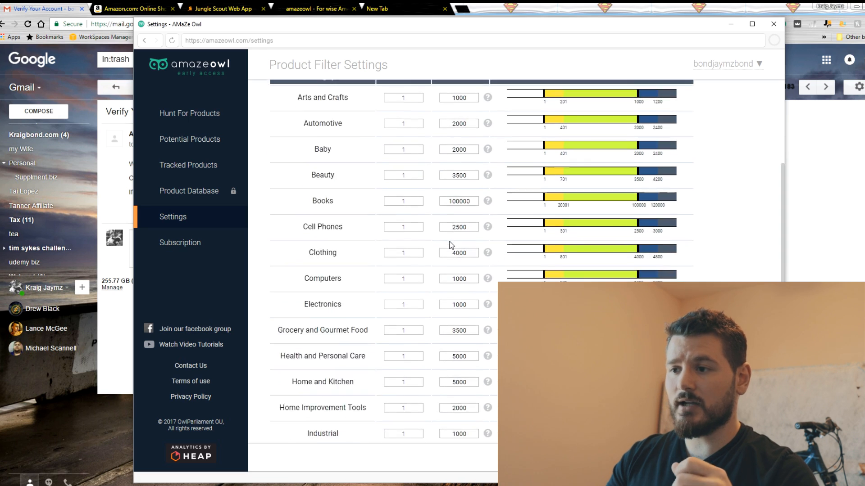
{"action": "scroll", "coordinate": [450, 244], "scroll_direction": "up", "scroll_amount": 6}
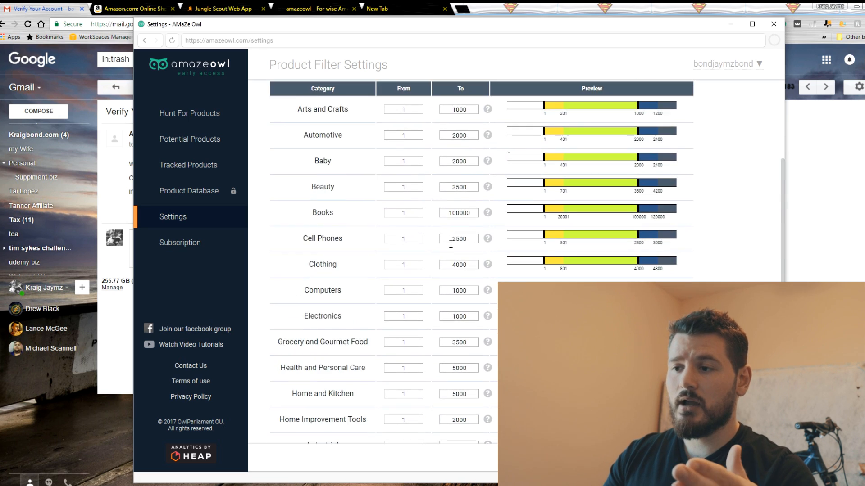
{"action": "scroll", "coordinate": [450, 244], "scroll_direction": "up", "scroll_amount": 1}
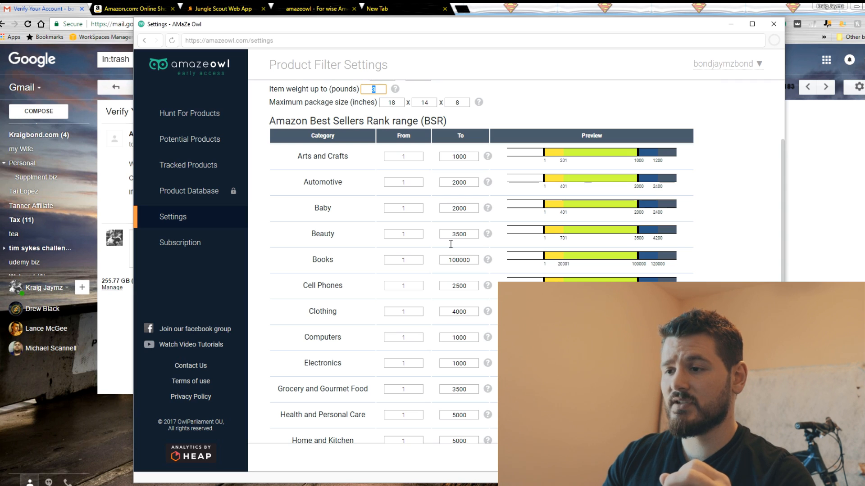
Submit the product filter settings and reopen the product hunt on Amazon.com to look through the rated listings
{"action": "key", "text": "Return"}
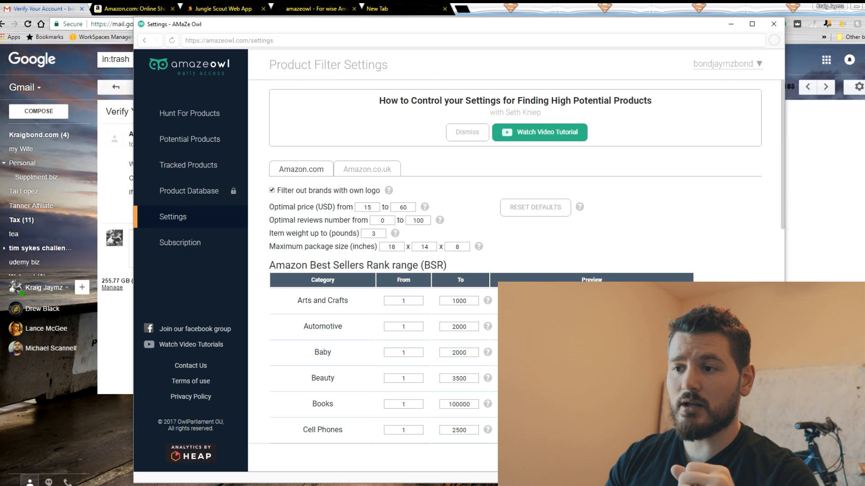
{"action": "left_click", "coordinate": [191, 114]}
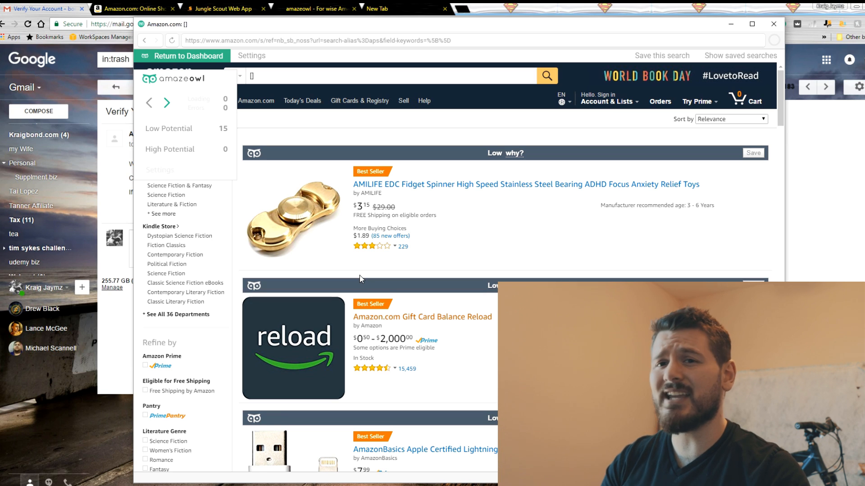
{"action": "mouse_move", "coordinate": [360, 253]}
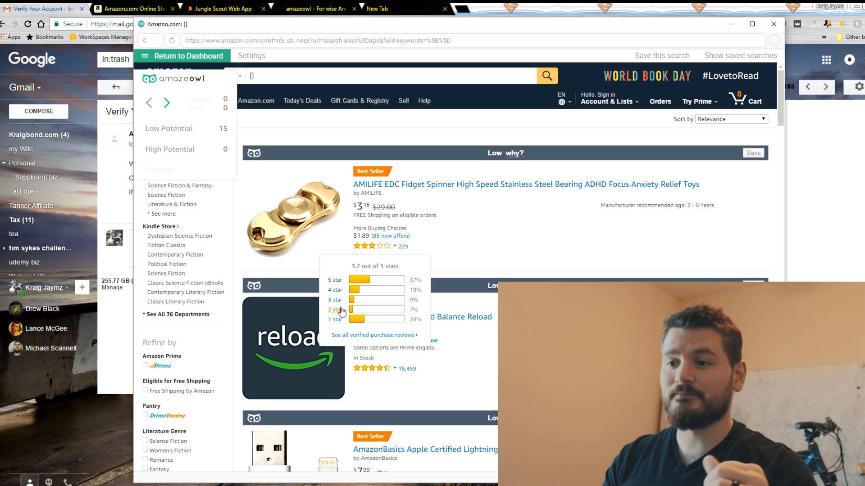
{"action": "scroll", "coordinate": [343, 288], "scroll_direction": "down", "scroll_amount": 8}
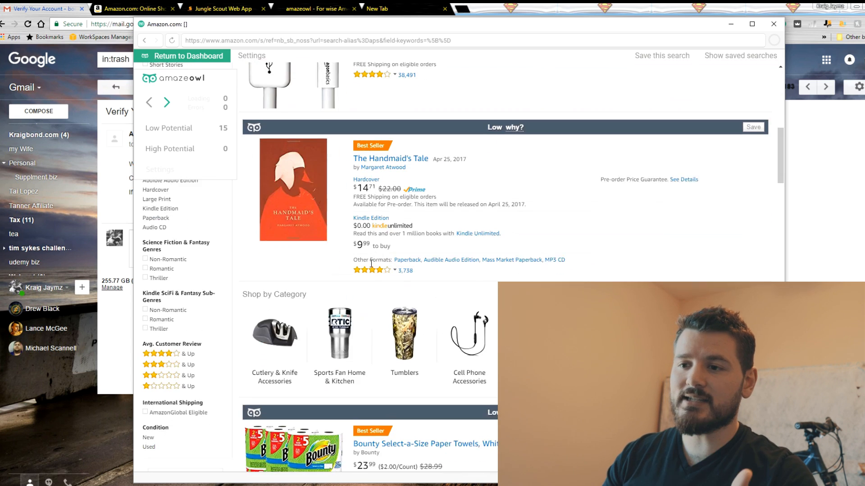
Go to page 2 of the Amazon results, jump to its high-potential product, and continue to page 3
{"action": "scroll", "coordinate": [371, 264], "scroll_direction": "up", "scroll_amount": 9}
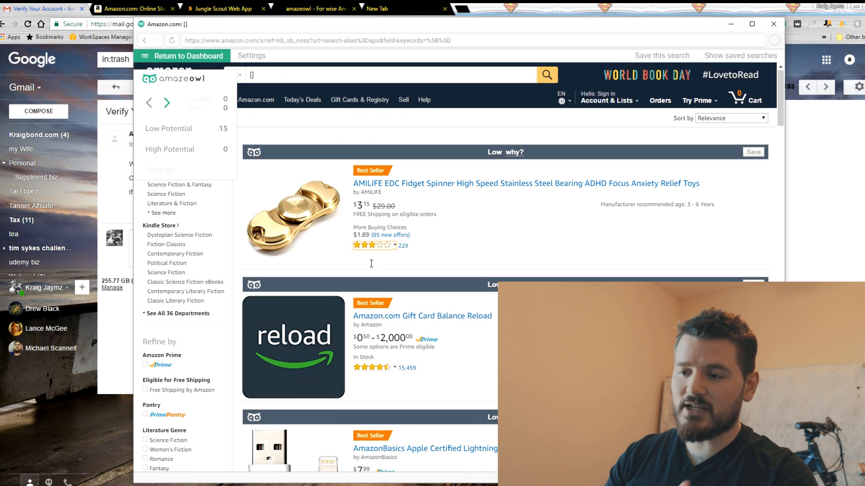
{"action": "left_click", "coordinate": [166, 107]}
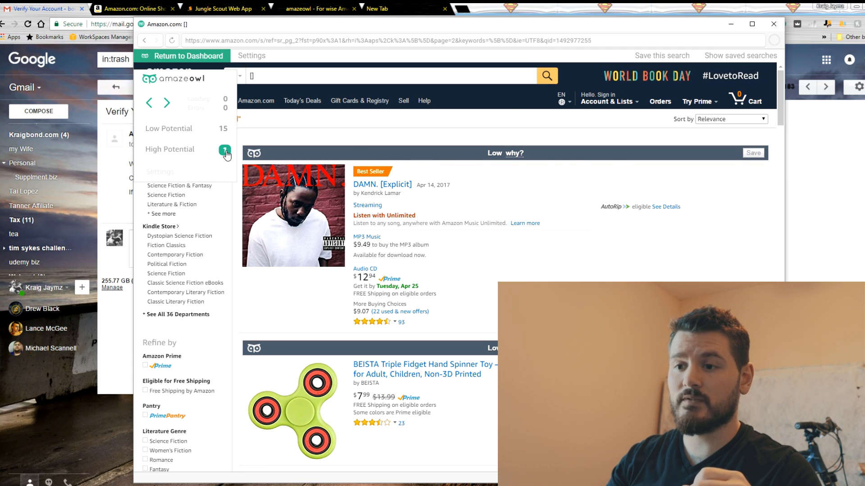
{"action": "left_click", "coordinate": [190, 153]}
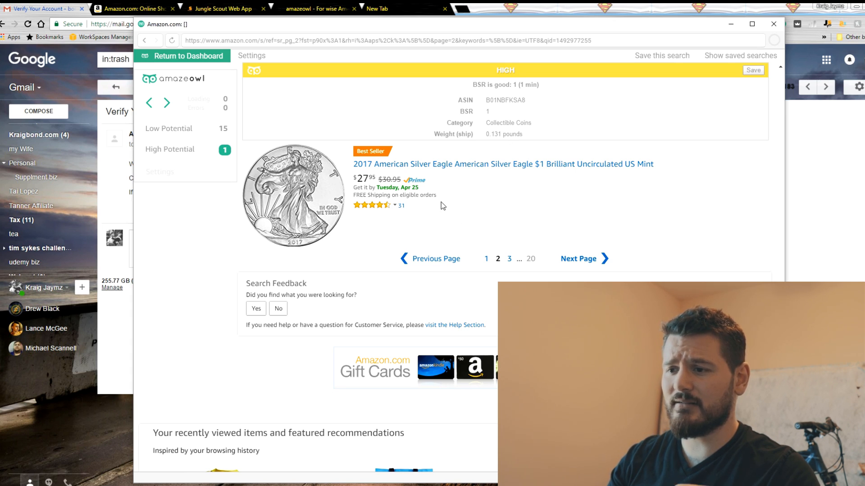
{"action": "left_click", "coordinate": [166, 102]}
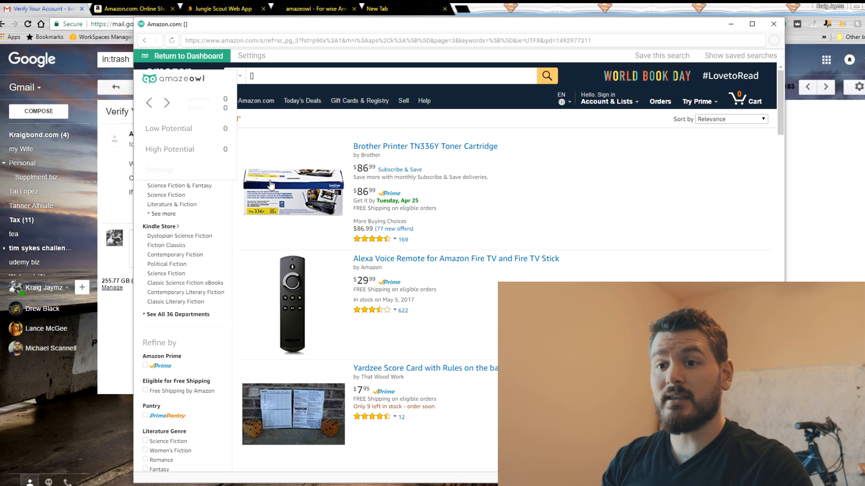
Search Amazon in the browser for "angleizer template tool" and examine the competing products' sales and review numbers in Jungle Scout
{"action": "left_click", "coordinate": [171, 58]}
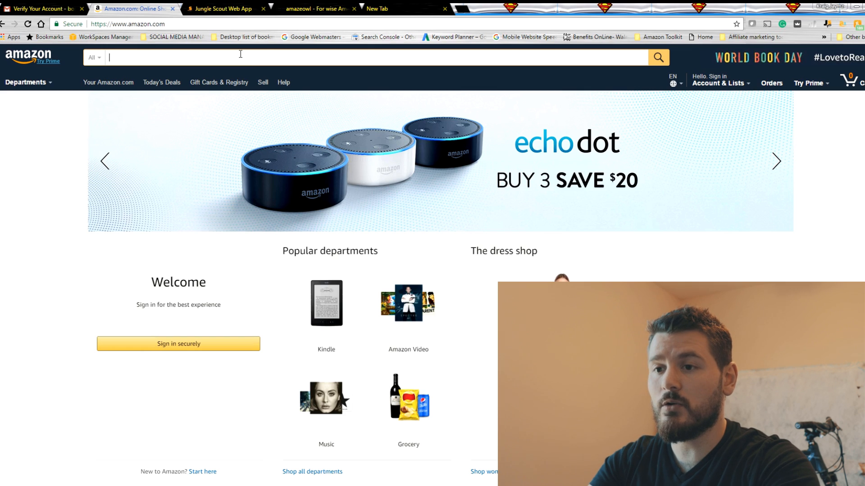
{"action": "type", "text": "lei"}
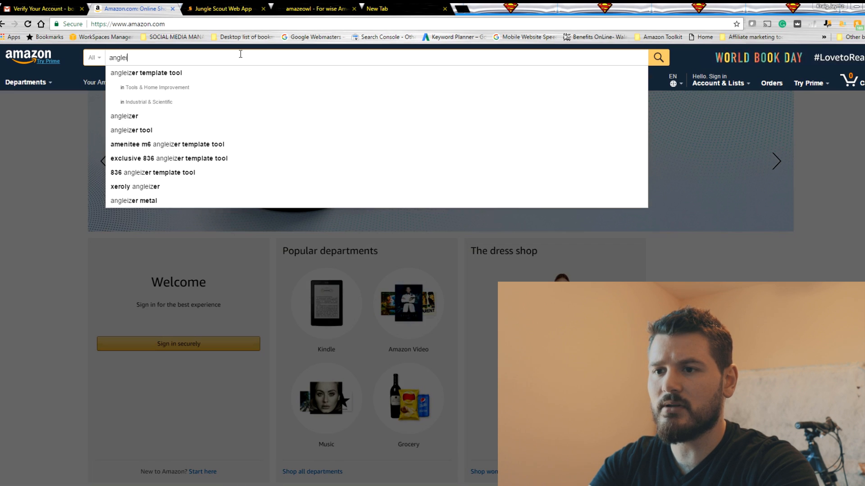
{"action": "type", "text": "zeizer template tool"}
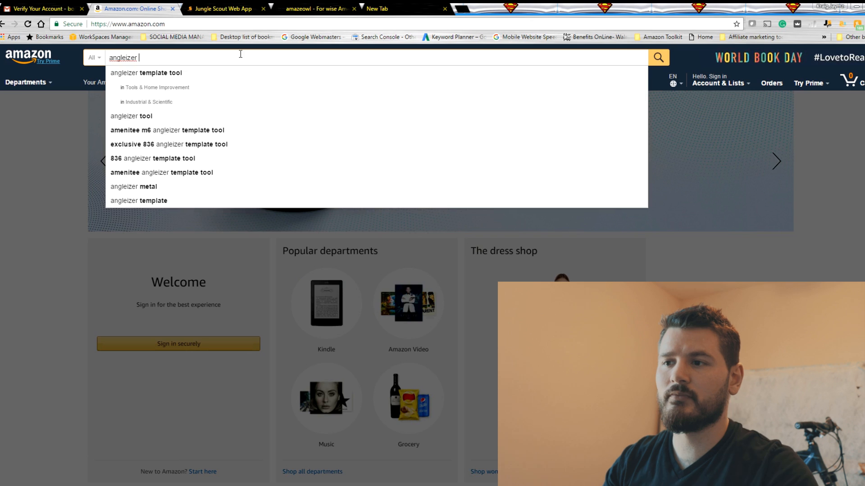
{"action": "key", "text": "Return"}
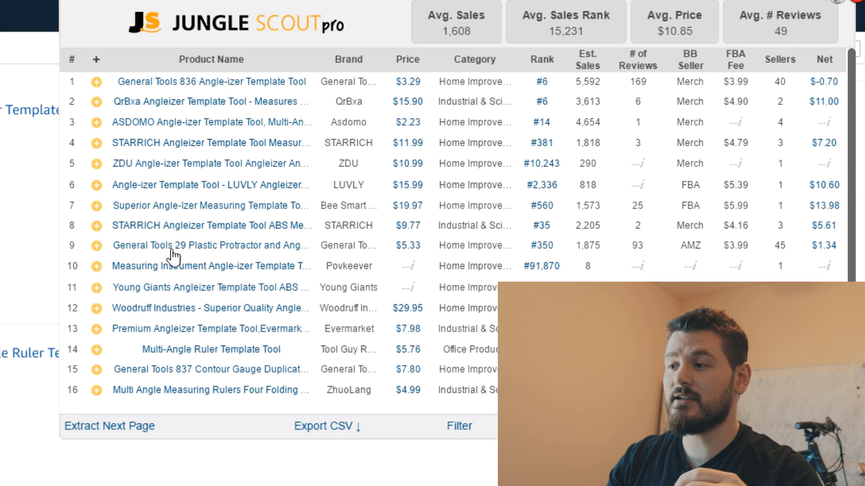
{"action": "left_click_drag", "start_coordinate": [579, 83], "coordinate": [620, 267]}
{"action": "left_click", "coordinate": [634, 216]}
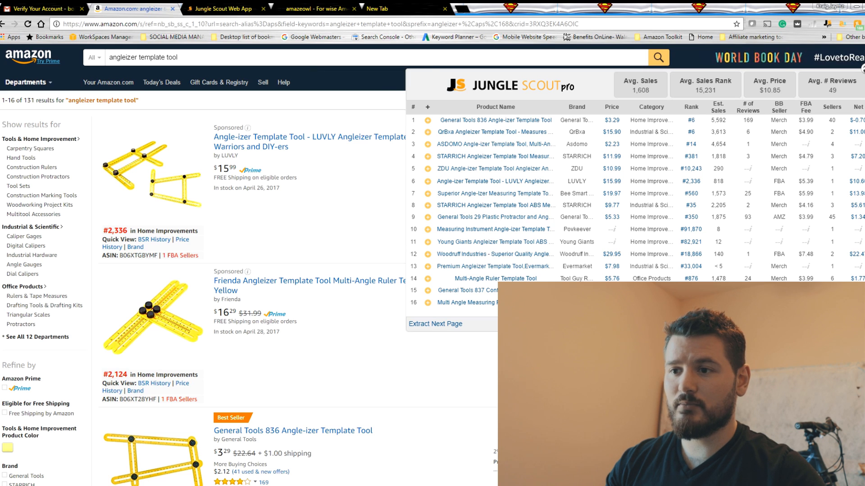
Switch back to AmazeOwl, jump to the high-potential QrBxa Angleizer Template Tool under Measuring & Layout Tools, and save it
{"action": "key", "text": "alt+Tab"}
{"action": "left_click", "coordinate": [287, 76]}
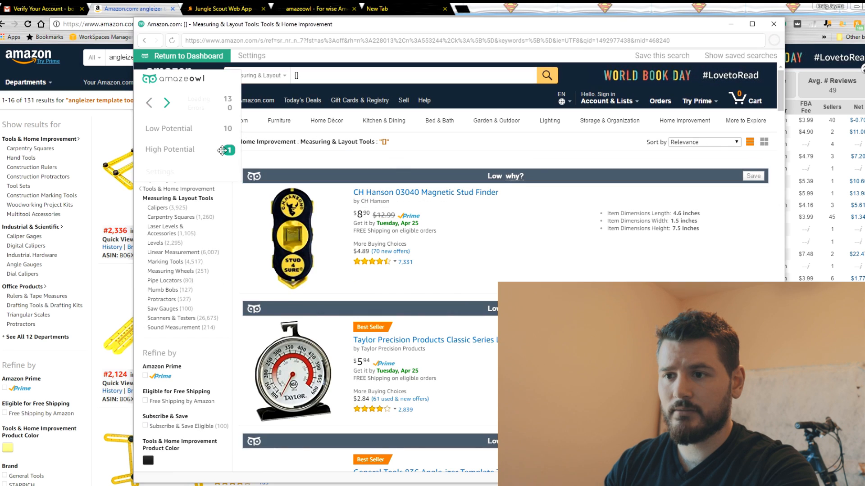
{"action": "left_click", "coordinate": [226, 150]}
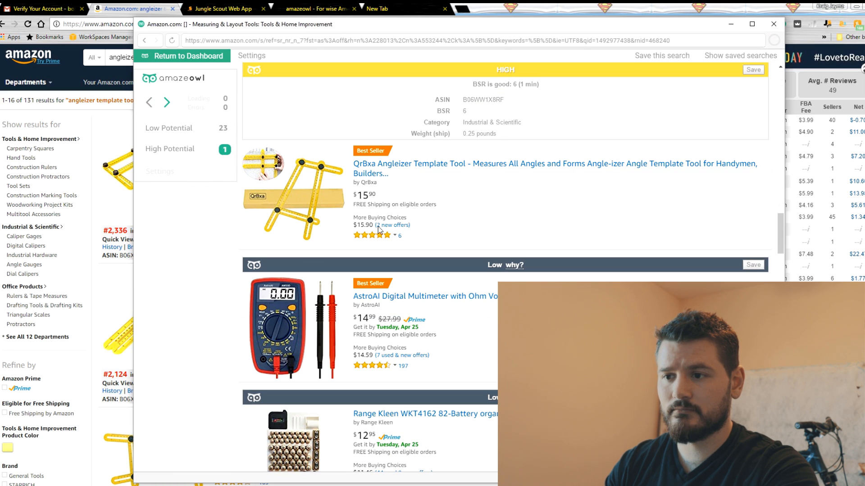
{"action": "left_click", "coordinate": [754, 71]}
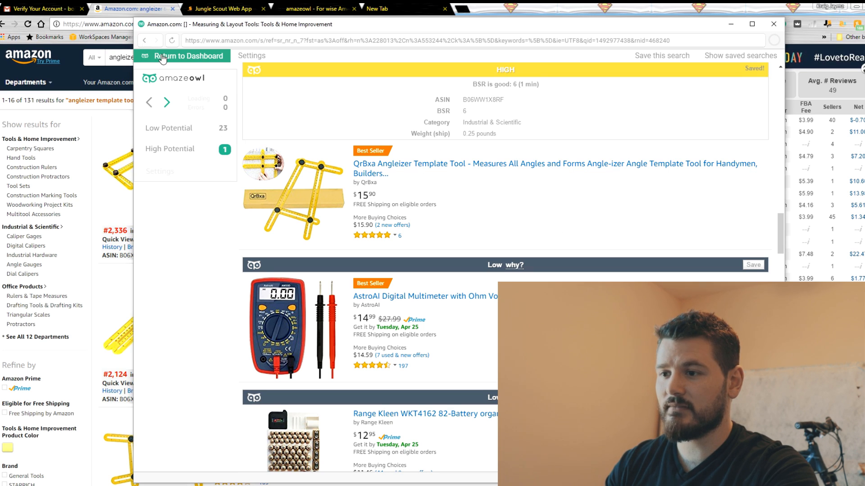
Return to the dashboard and remove the Kentucky Derby 2017 Party Pack from the potential products
{"action": "left_click", "coordinate": [162, 58]}
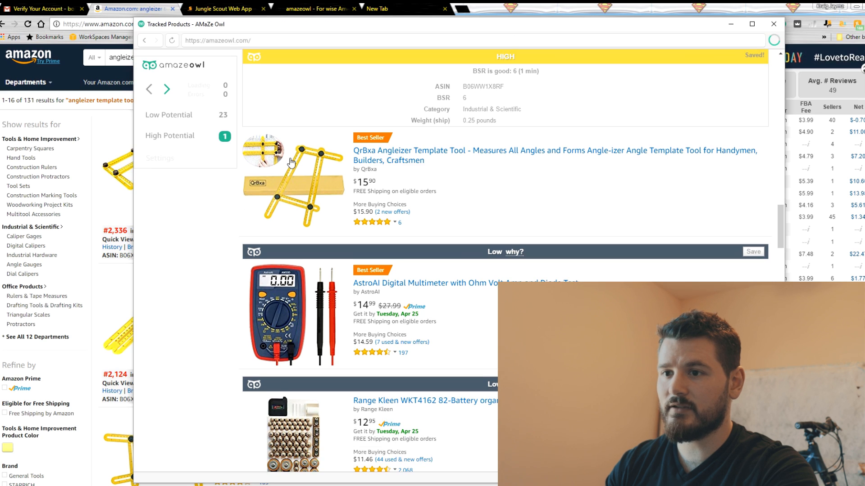
{"action": "left_click", "coordinate": [193, 143]}
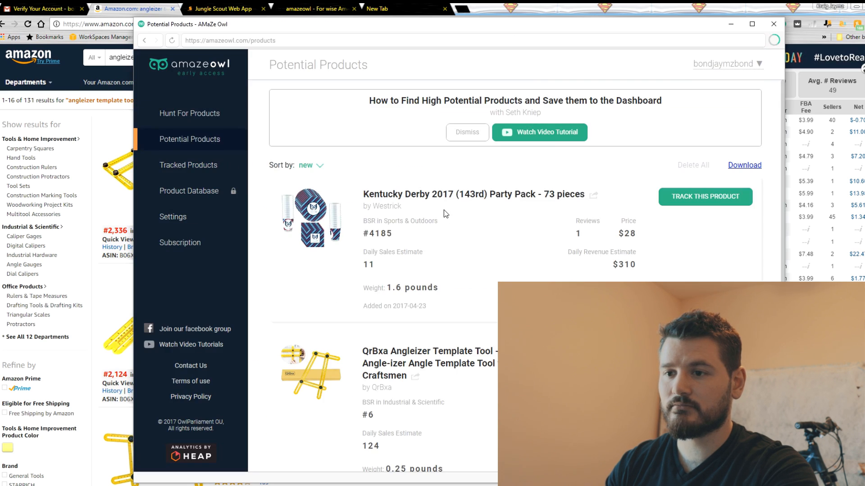
{"action": "scroll", "coordinate": [464, 231], "scroll_direction": "down", "scroll_amount": 3}
{"action": "scroll", "coordinate": [645, 252], "scroll_direction": "up", "scroll_amount": 2}
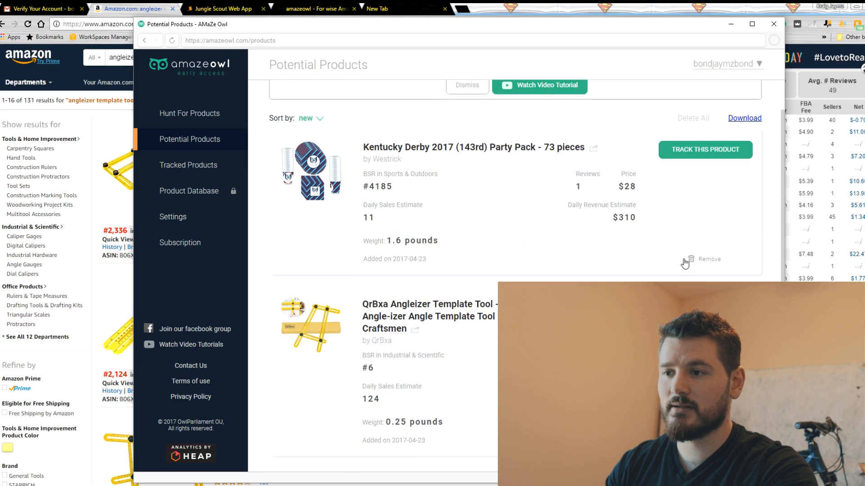
{"action": "left_click", "coordinate": [701, 260]}
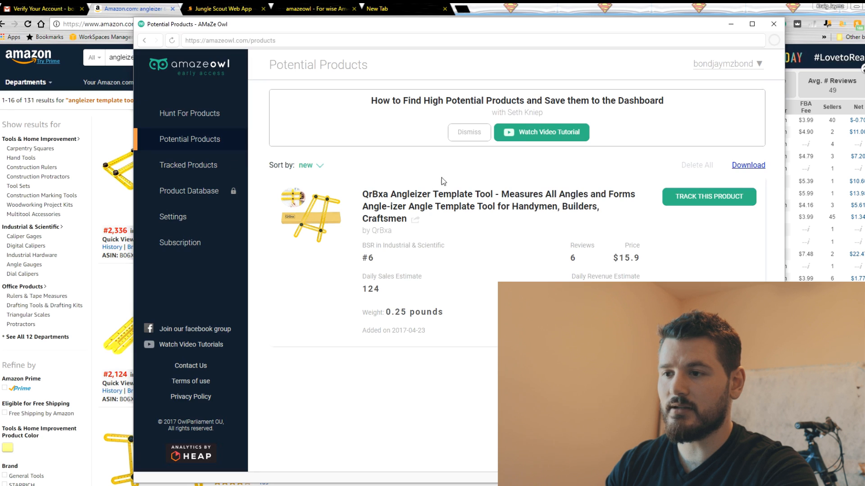
Start tracking the QrBxa Angleizer Template Tool with "angleizer template tool", copied from the Amazon search in the browser, as its main search term
{"action": "left_click", "coordinate": [701, 198]}
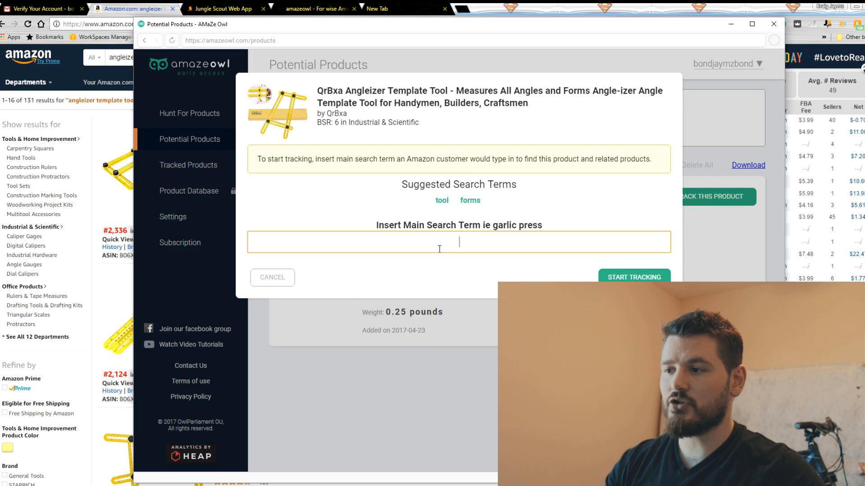
{"action": "key", "text": "alt+Tab"}
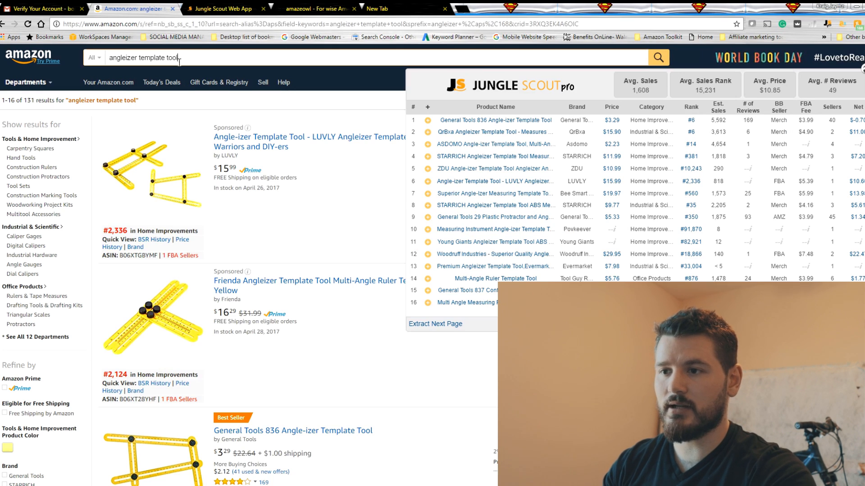
{"action": "left_click_drag", "start_coordinate": [180, 58], "coordinate": [83, 64]}
{"action": "key", "text": "ctrl+c"}
{"action": "key", "text": "alt+Tab"}
{"action": "left_click", "coordinate": [389, 244]}
{"action": "key", "text": "ctrl+v"}
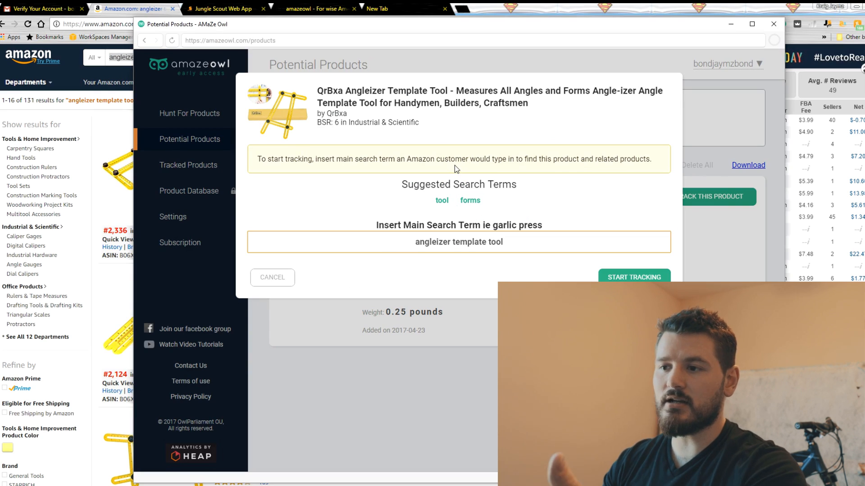
{"action": "left_click_drag", "start_coordinate": [323, 91], "coordinate": [500, 114]}
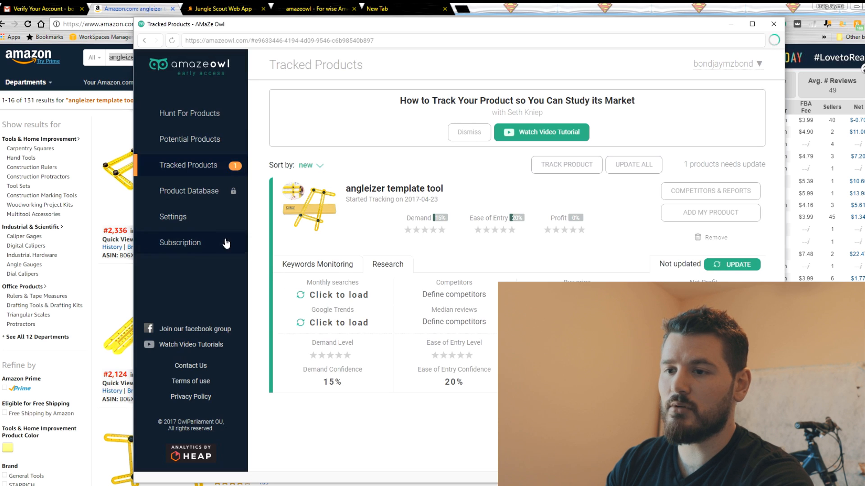
View the Product Database filters, return to the tracked products, and load the monthly searches for the angleizer template tool
{"action": "left_click", "coordinate": [206, 193]}
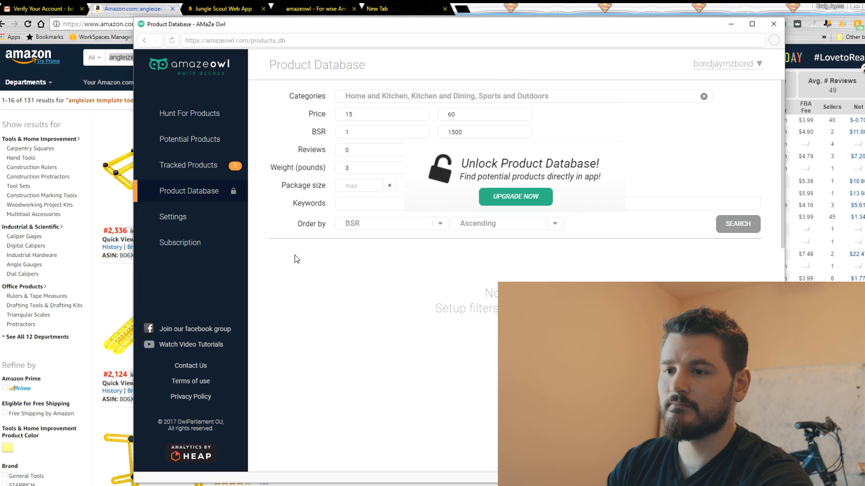
{"action": "left_click", "coordinate": [189, 166]}
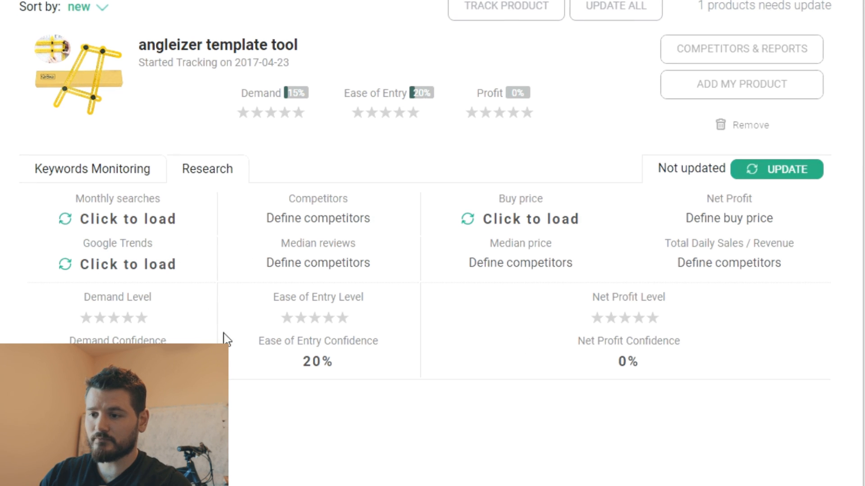
{"action": "left_click", "coordinate": [116, 221]}
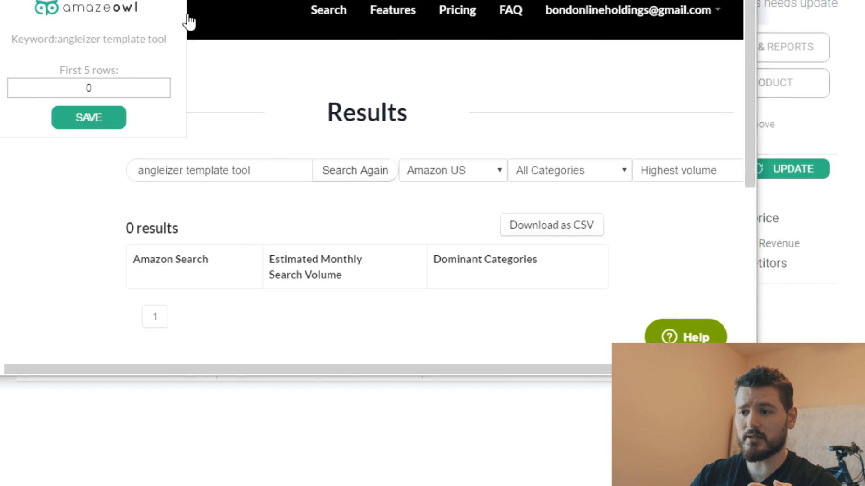
{"action": "left_click", "coordinate": [129, 88]}
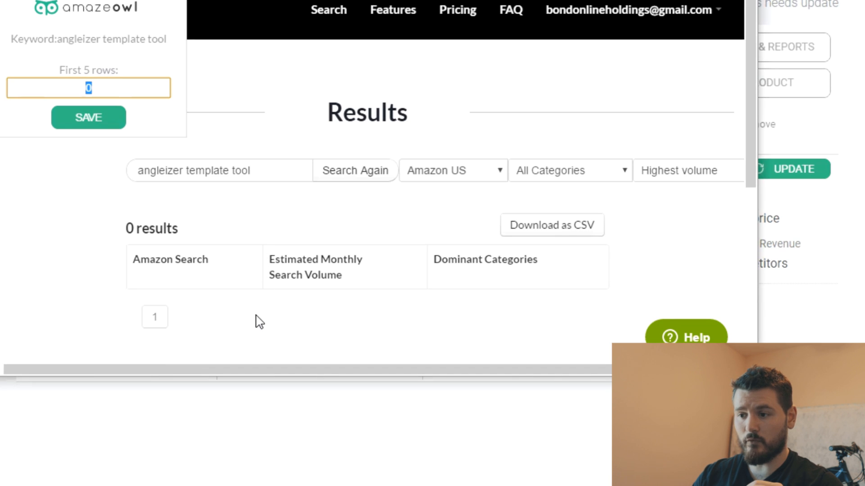
{"action": "left_click_drag", "start_coordinate": [286, 173], "coordinate": [80, 164]}
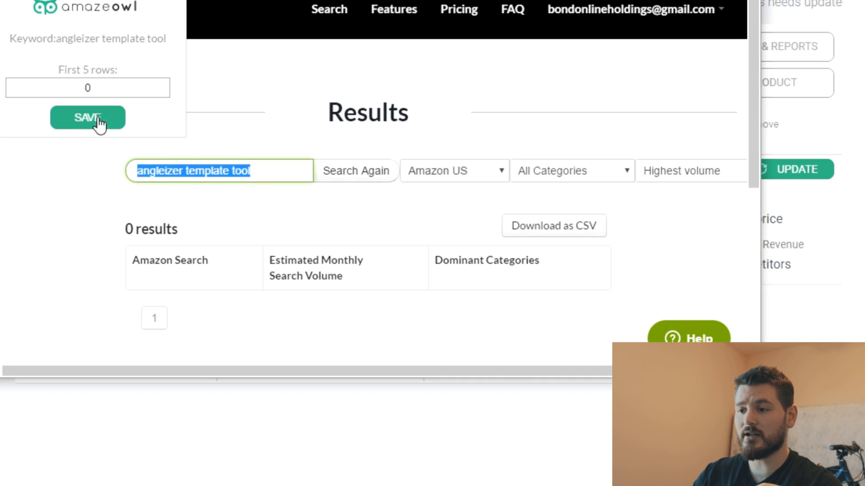
Search MerchantWords for "samsung case" and look through the keywords' estimated monthly search volumes
{"action": "left_click_drag", "start_coordinate": [247, 167], "coordinate": [99, 177]}
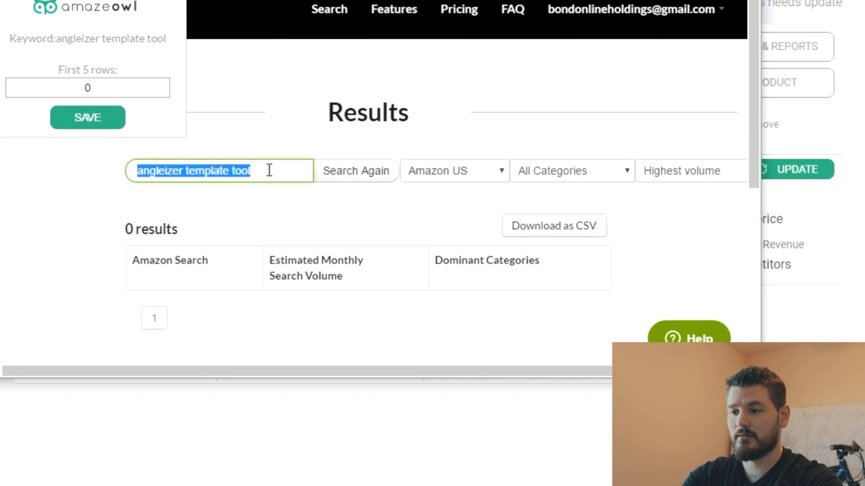
{"action": "type", "text": "samsu"}
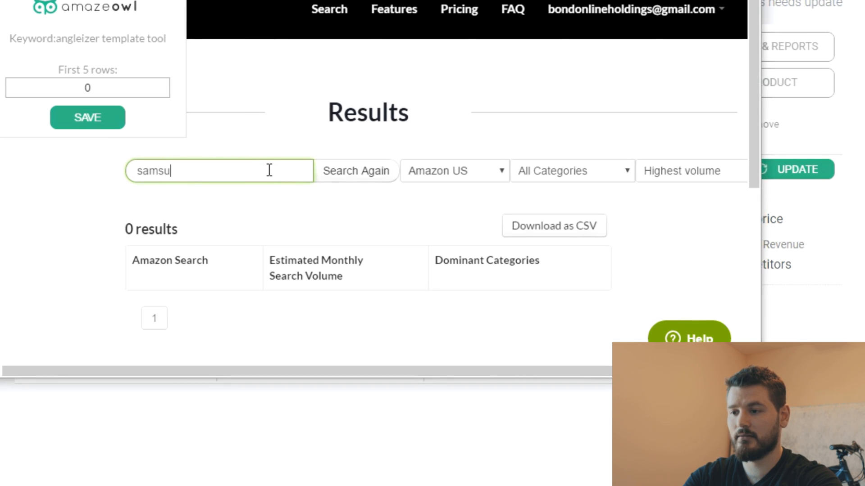
{"action": "type", "text": "ng case"}
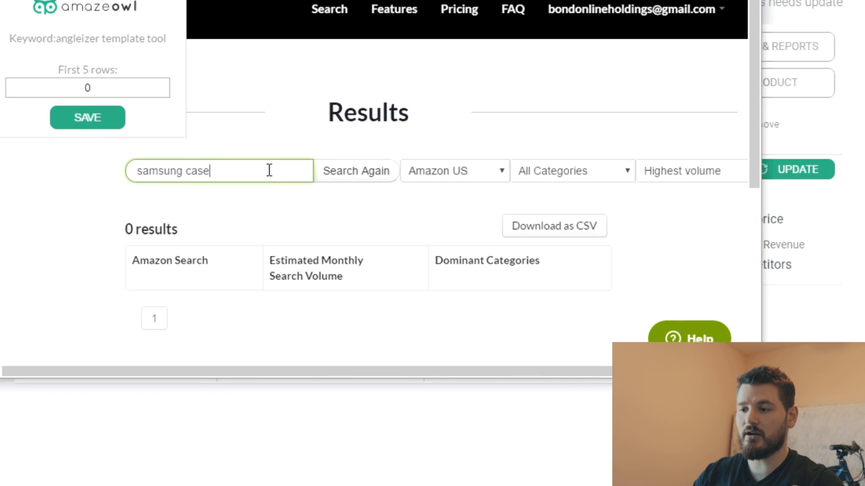
{"action": "key", "text": "Return"}
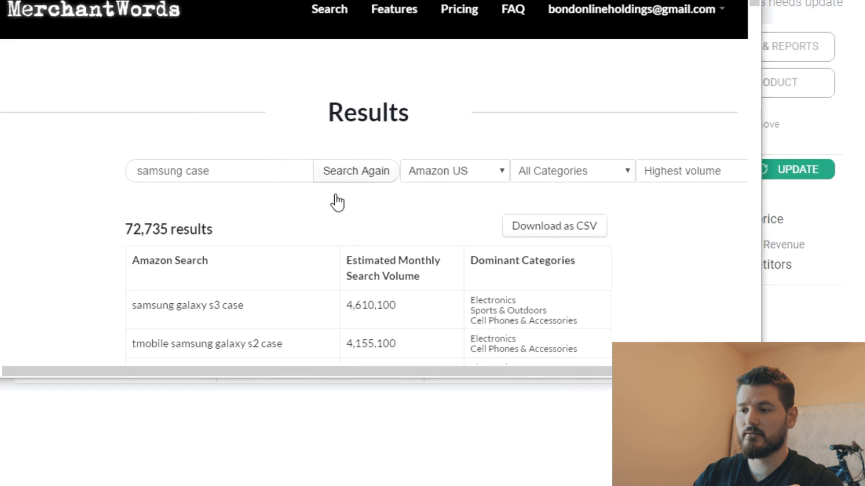
{"action": "scroll", "coordinate": [433, 285], "scroll_direction": "down", "scroll_amount": 15}
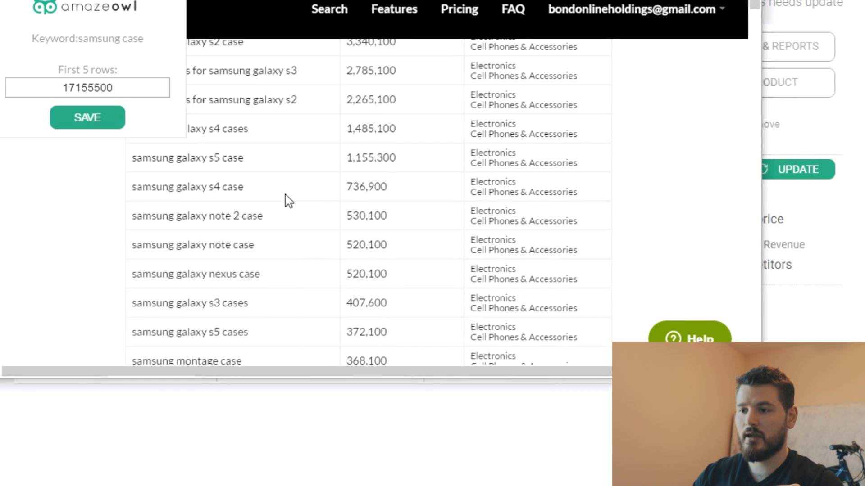
{"action": "scroll", "coordinate": [347, 233], "scroll_direction": "down", "scroll_amount": 5}
{"action": "scroll", "coordinate": [348, 234], "scroll_direction": "up", "scroll_amount": 5}
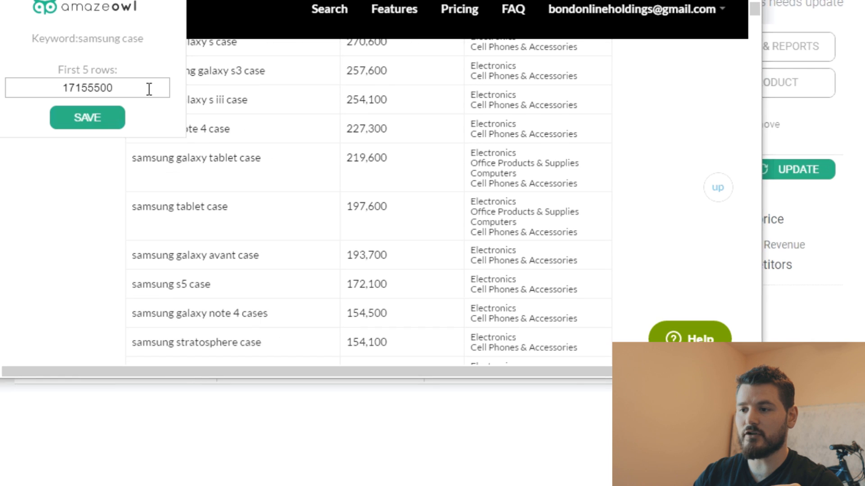
Set the search volume for the first 5 rows to 0 and save the amount
{"action": "double_click", "coordinate": [124, 89]}
{"action": "scroll", "coordinate": [209, 214], "scroll_direction": "up", "scroll_amount": 15}
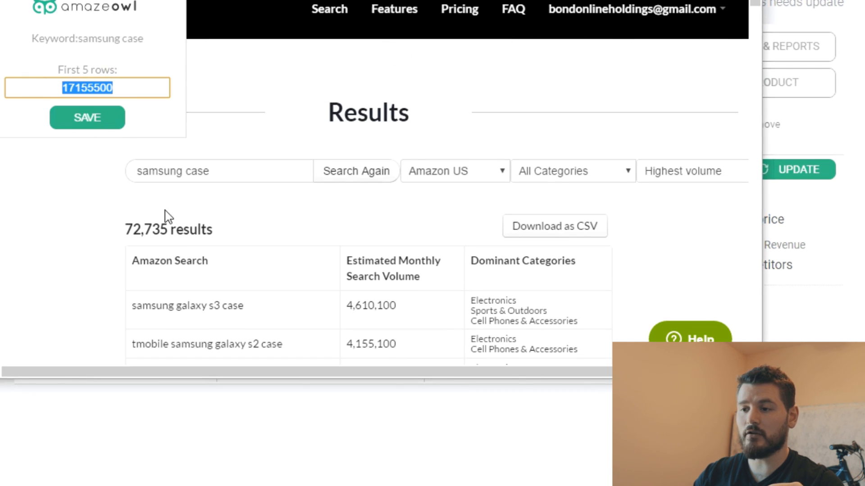
{"action": "left_click", "coordinate": [137, 87]}
{"action": "key", "text": "ctrl+a"}
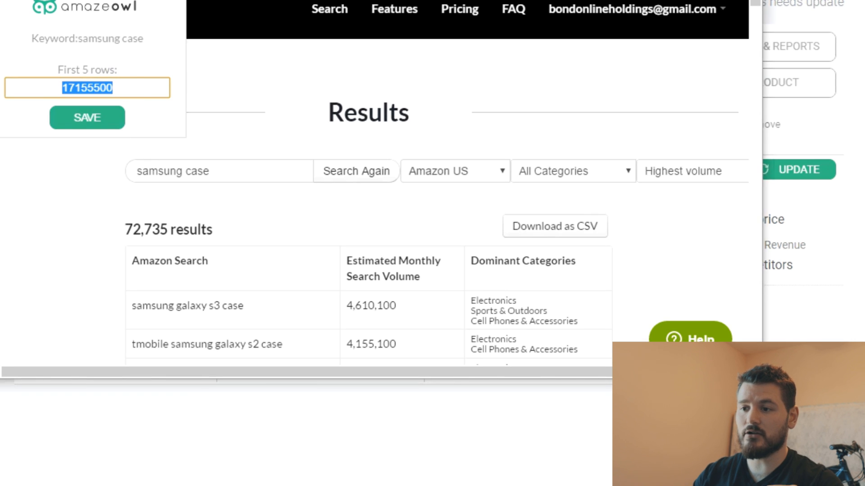
{"action": "type", "text": "0"}
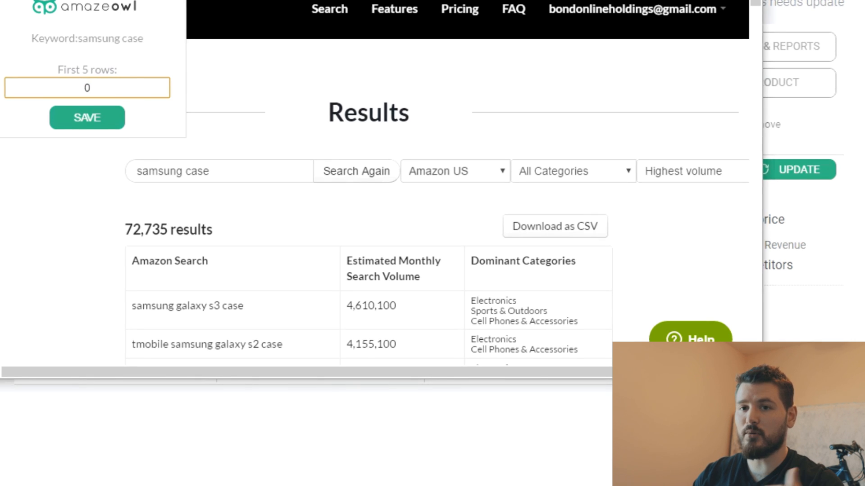
{"action": "left_click", "coordinate": [78, 122]}
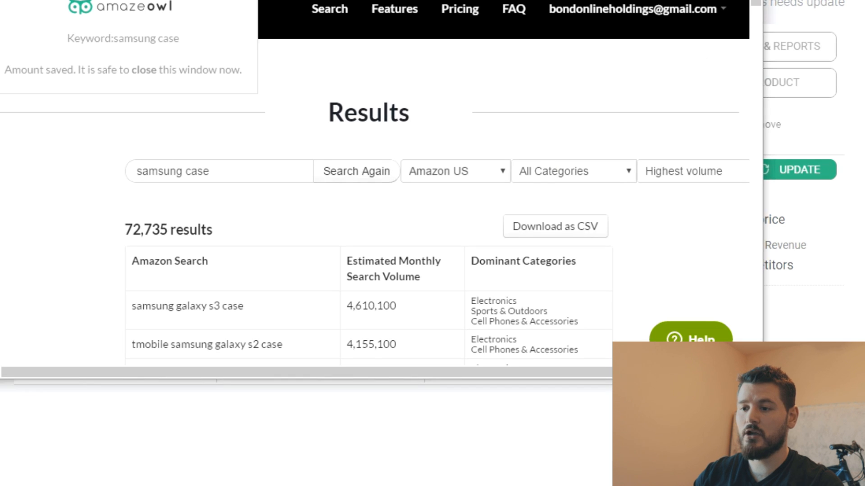
Close the saved search volume results, load the Google Trends chart for the angleizer template tool, and return to the tracked product
{"action": "left_click", "coordinate": [749, 1]}
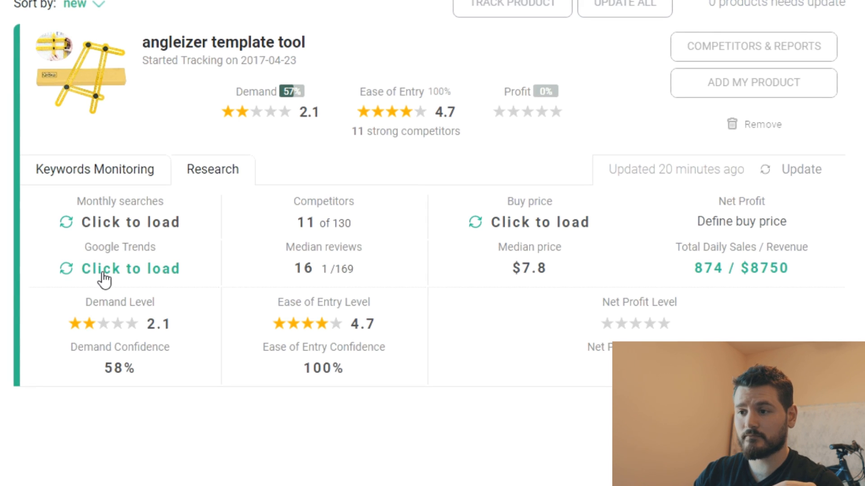
{"action": "left_click", "coordinate": [103, 271]}
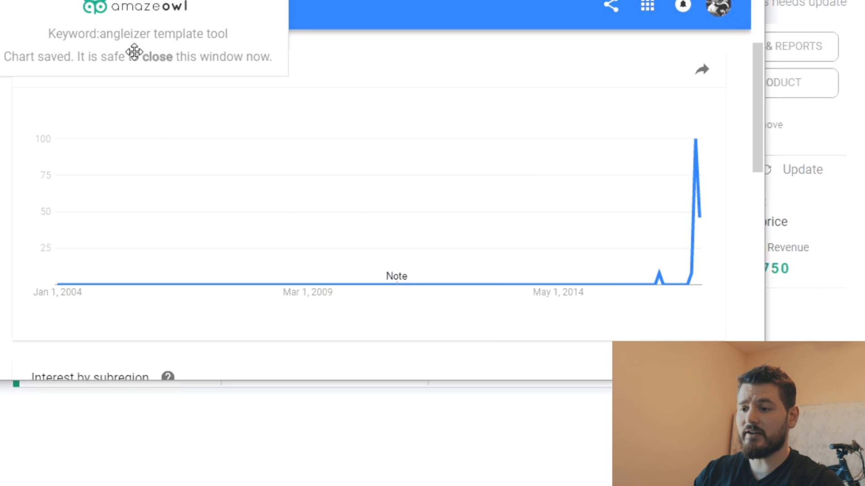
{"action": "left_click", "coordinate": [750, 1]}
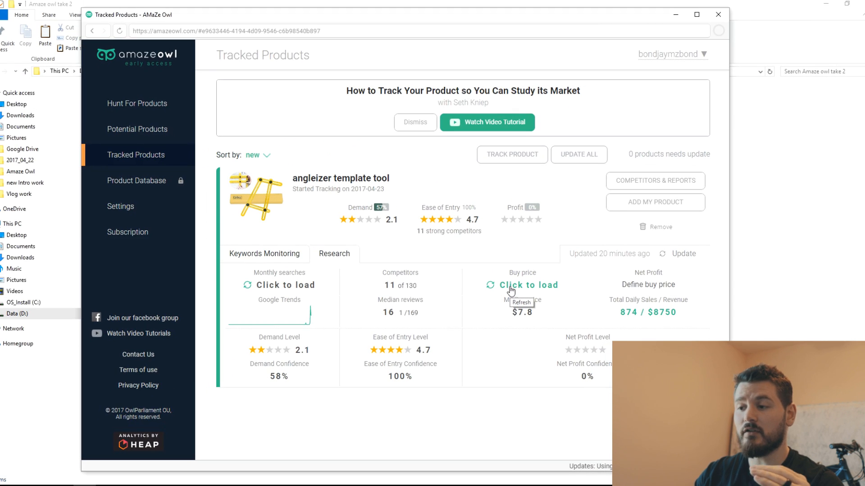
Load the buy price for the angleizer template tool and look through the Alibaba supplier listings, prices and minimum orders
{"action": "left_click", "coordinate": [510, 289]}
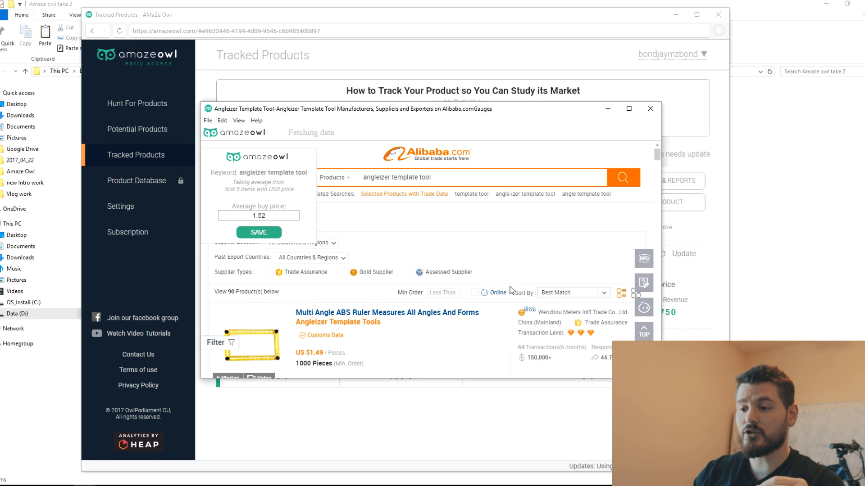
{"action": "left_click", "coordinate": [451, 179]}
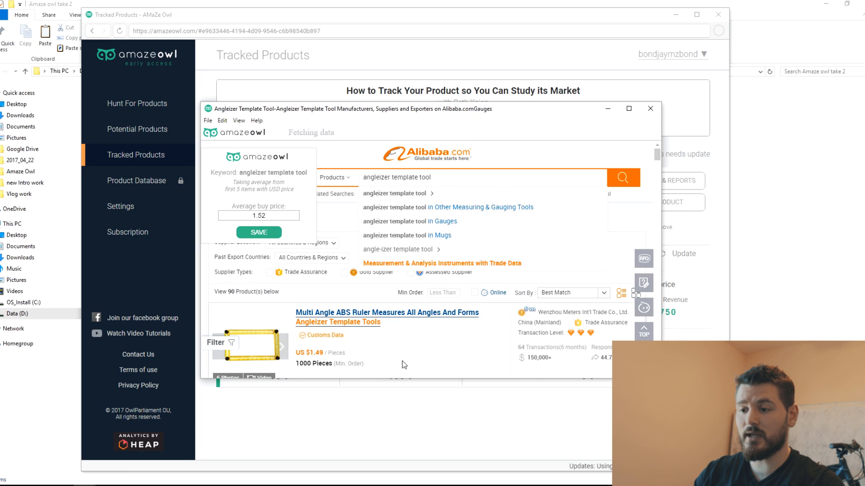
{"action": "scroll", "coordinate": [394, 345], "scroll_direction": "down", "scroll_amount": 10}
{"action": "scroll", "coordinate": [395, 346], "scroll_direction": "down", "scroll_amount": 5}
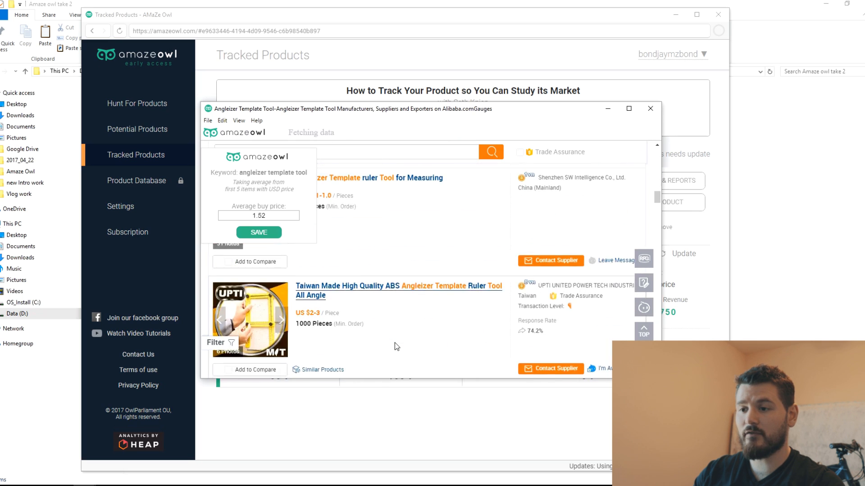
{"action": "scroll", "coordinate": [394, 346], "scroll_direction": "up", "scroll_amount": 6}
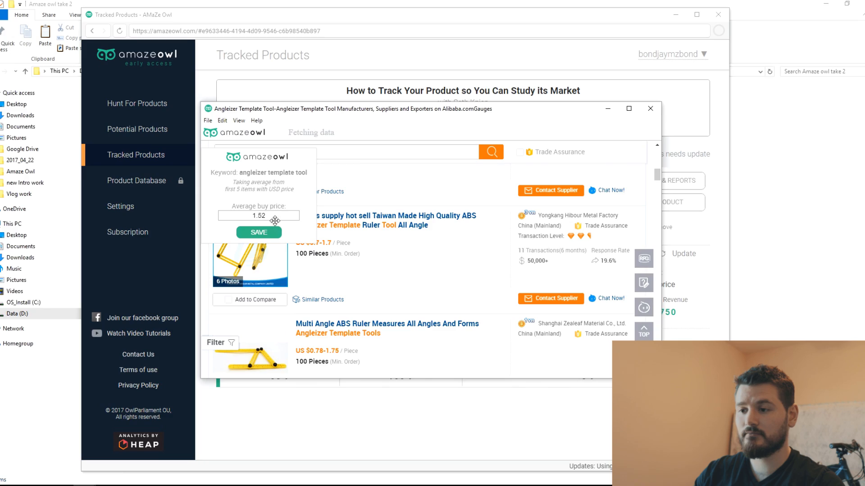
{"action": "double_click", "coordinate": [271, 216]}
{"action": "scroll", "coordinate": [352, 318], "scroll_direction": "up", "scroll_amount": 3}
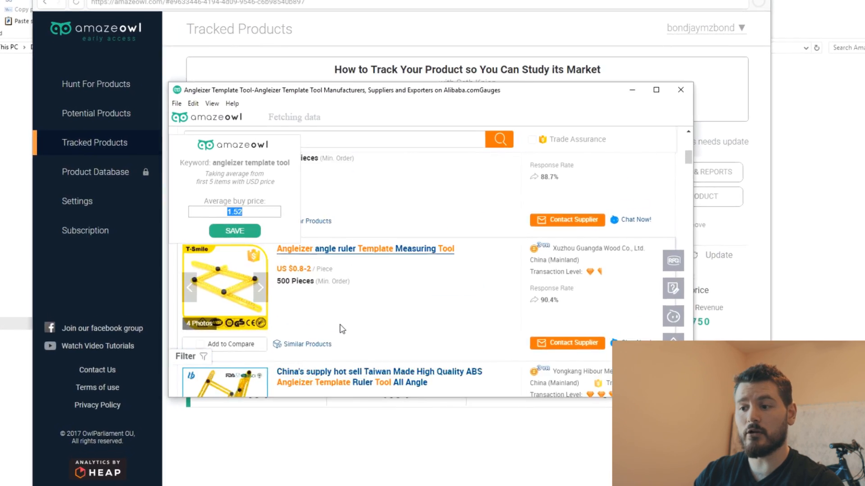
{"action": "scroll", "coordinate": [342, 329], "scroll_direction": "up", "scroll_amount": 5}
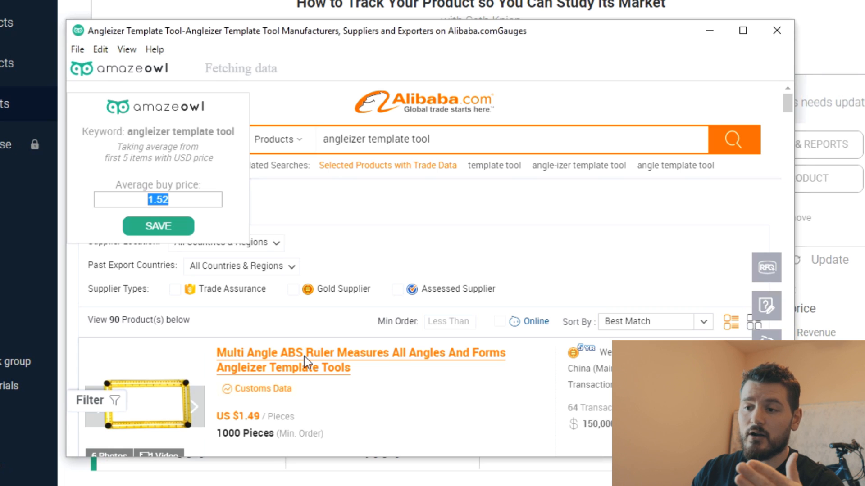
{"action": "scroll", "coordinate": [311, 369], "scroll_direction": "down", "scroll_amount": 2}
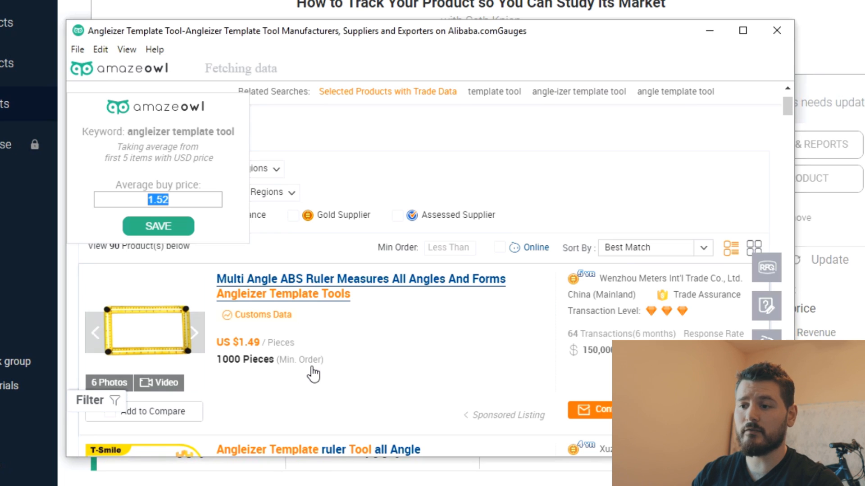
Set the average buy price to 4, save it, and close the Alibaba window
{"action": "left_click", "coordinate": [191, 202]}
{"action": "left_click_drag", "start_coordinate": [199, 202], "coordinate": [73, 193]}
{"action": "type", "text": "4"}
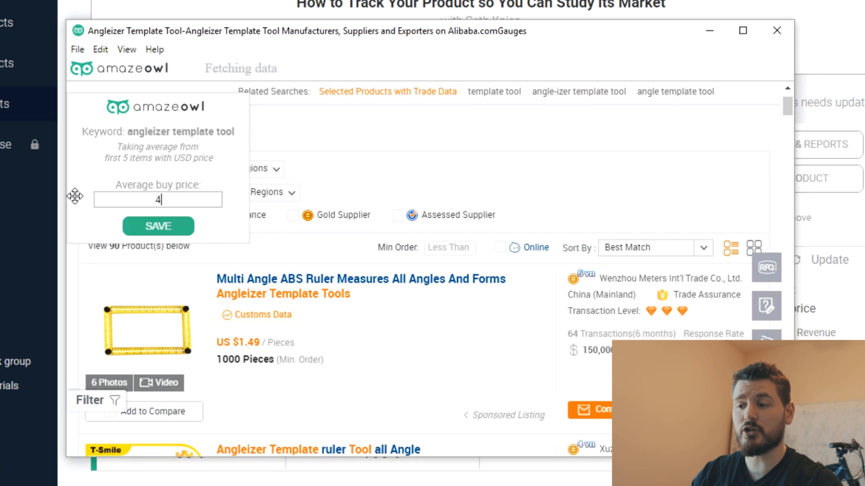
{"action": "left_click", "coordinate": [156, 226]}
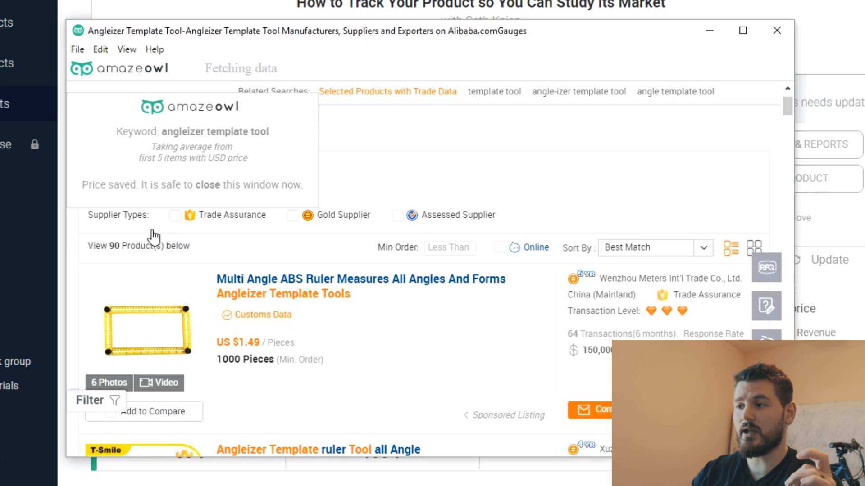
{"action": "left_click", "coordinate": [776, 31]}
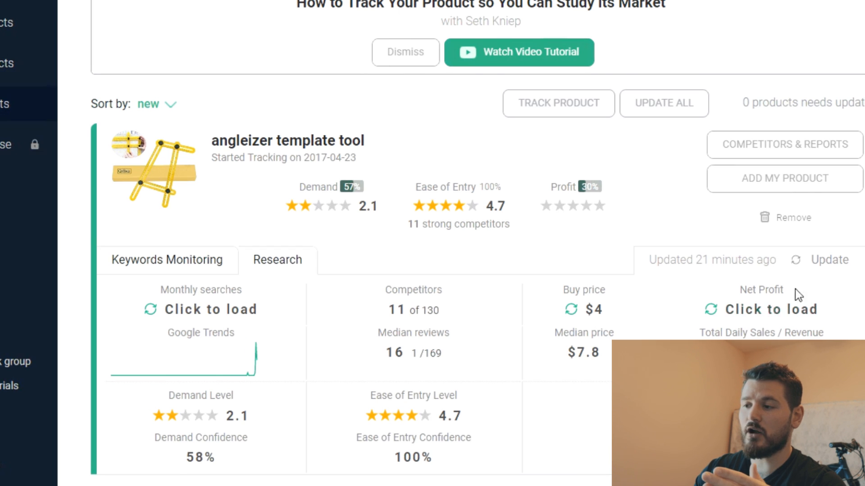
Load the net profit from the Amazon FBA revenue calculator, save the estimate, and close the calculator
{"action": "left_click", "coordinate": [771, 315]}
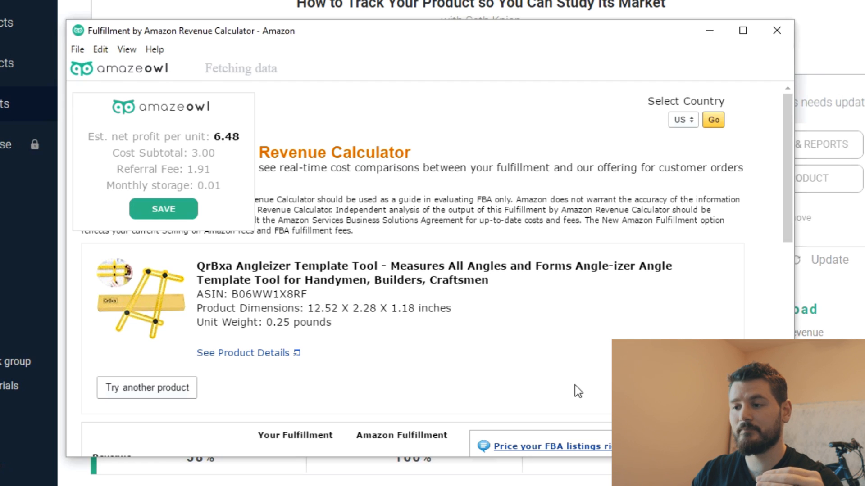
{"action": "left_click", "coordinate": [158, 216]}
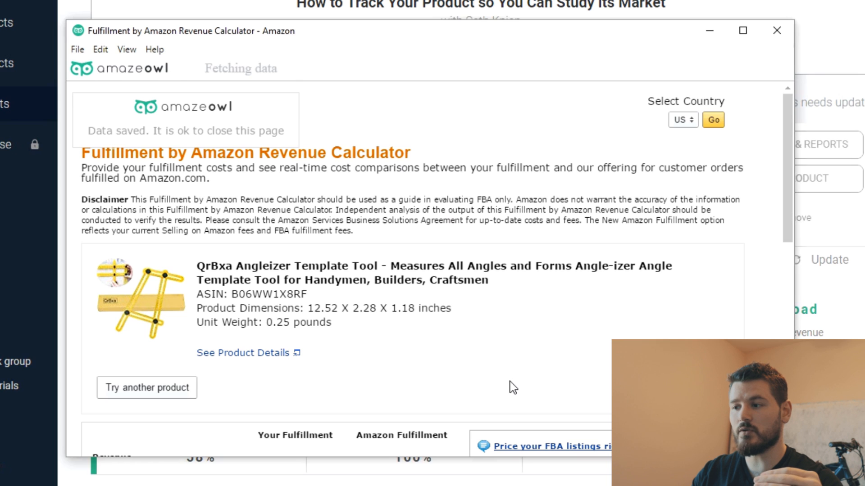
{"action": "left_click", "coordinate": [776, 30]}
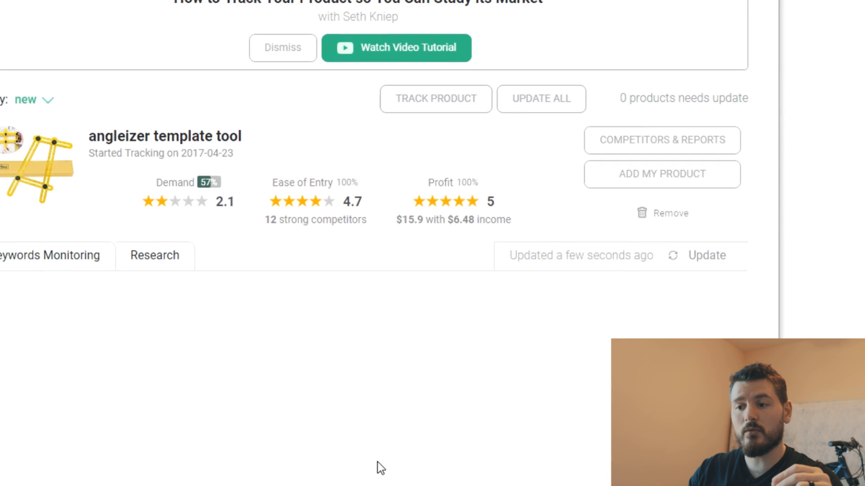
Add "angle-izer template tool" as another monitored keyword for the tracked angleizer template tool
{"action": "left_click", "coordinate": [45, 268]}
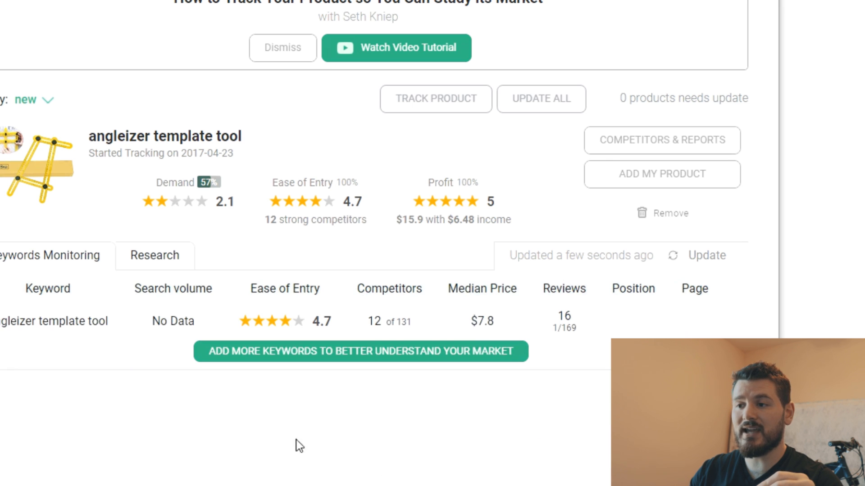
{"action": "left_click", "coordinate": [284, 354]}
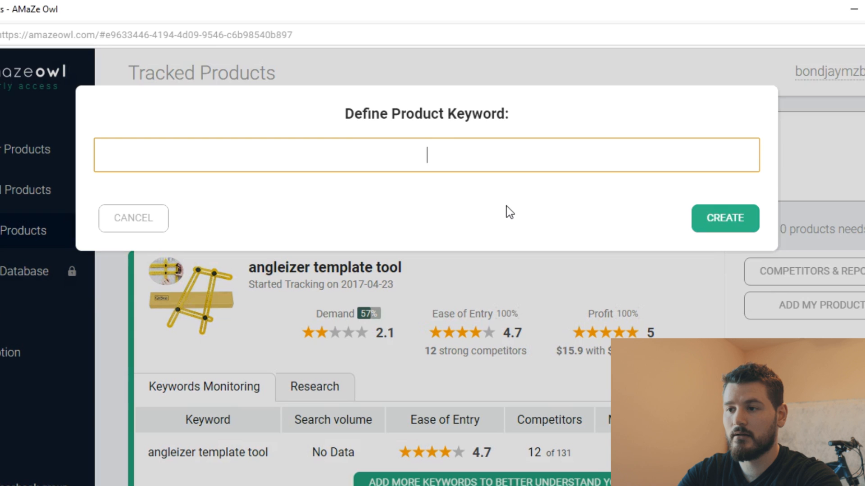
{"action": "type", "text": "angle"}
{"action": "type", "text": "r"}
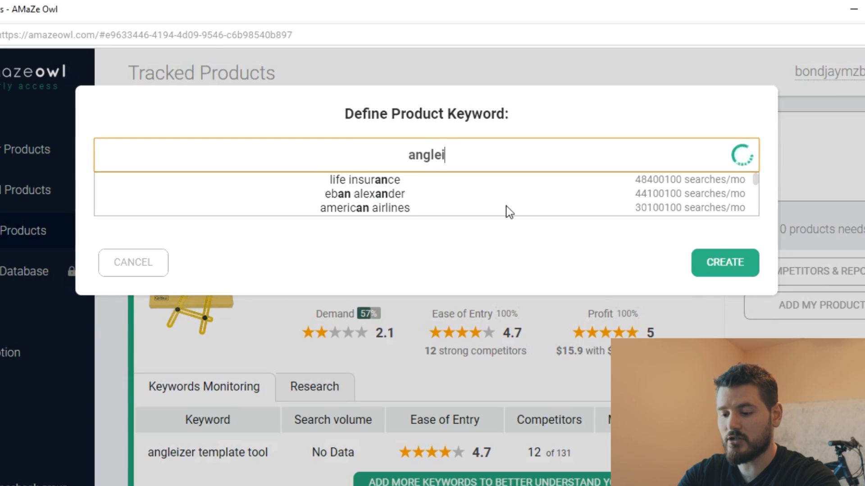
{"action": "key", "text": "BackSpace"}
{"action": "type", "text": "-"}
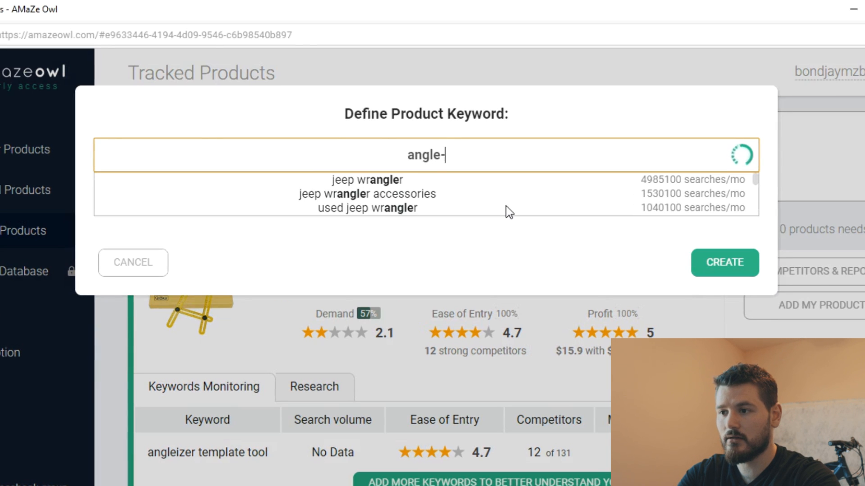
{"action": "type", "text": "zi"}
{"action": "key", "text": "BackSpace"}
{"action": "key", "text": "BackSpace"}
{"action": "type", "text": "izer"}
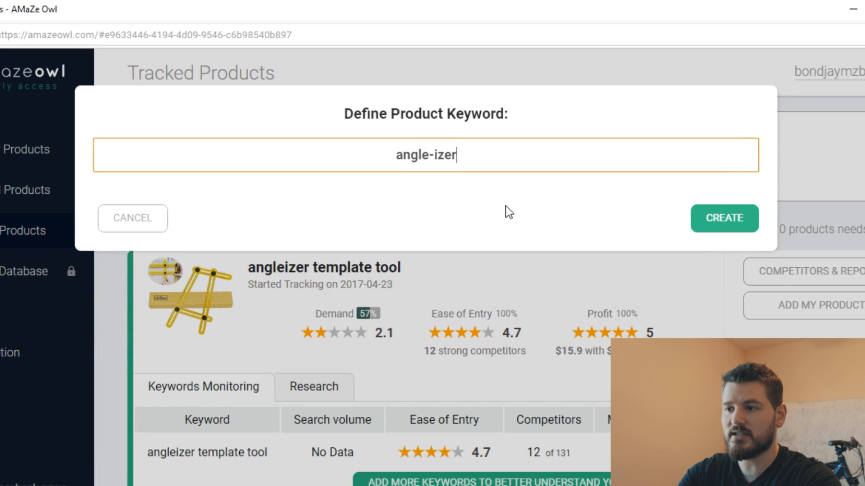
{"action": "type", "text": " template tool"}
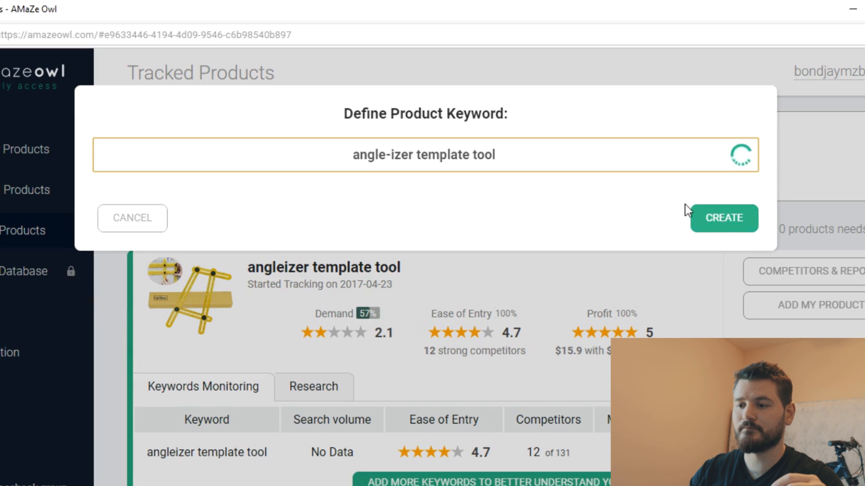
{"action": "left_click", "coordinate": [724, 227]}
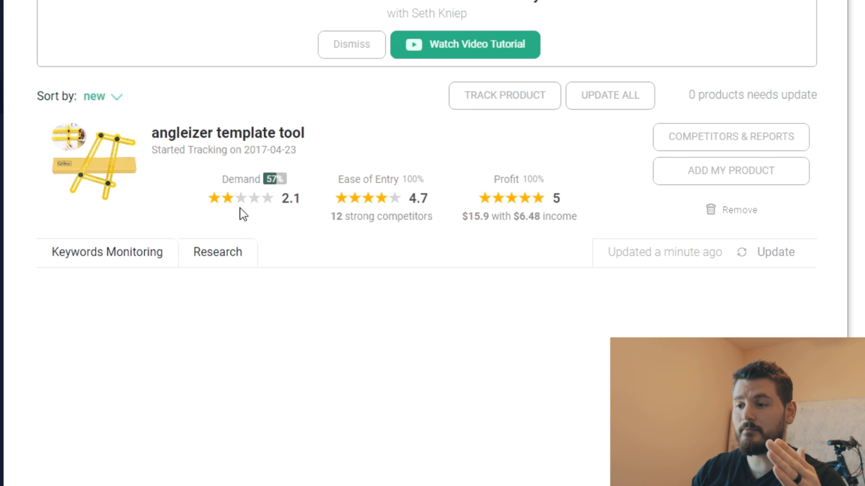
Examine the tracked product's profit rating, selling price and income, and the details behind its ease of entry rating
{"action": "mouse_move", "coordinate": [353, 202]}
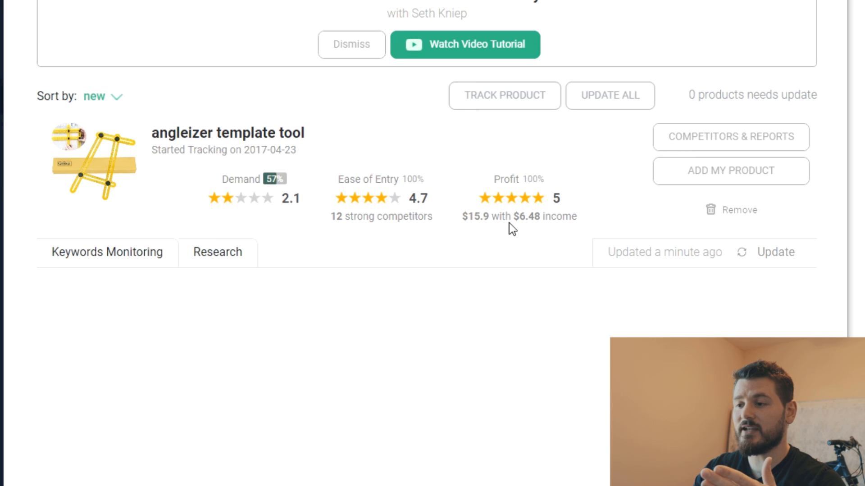
{"action": "left_click_drag", "start_coordinate": [468, 217], "coordinate": [489, 217]}
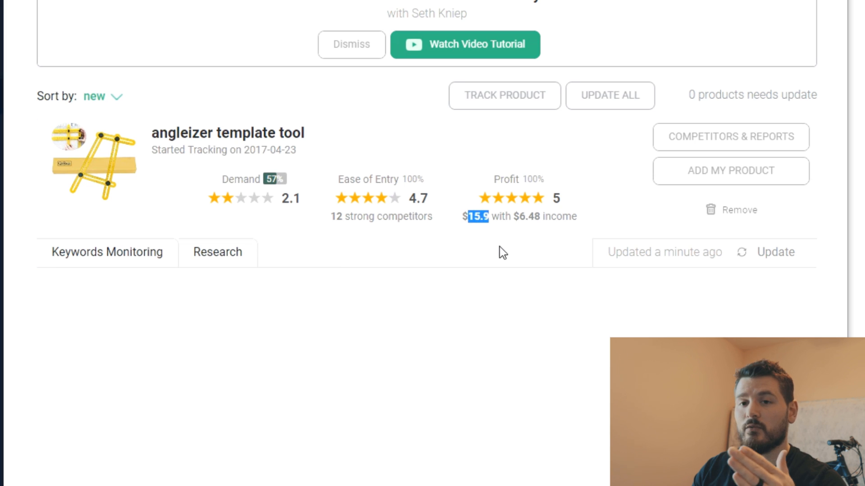
{"action": "left_click", "coordinate": [511, 219]}
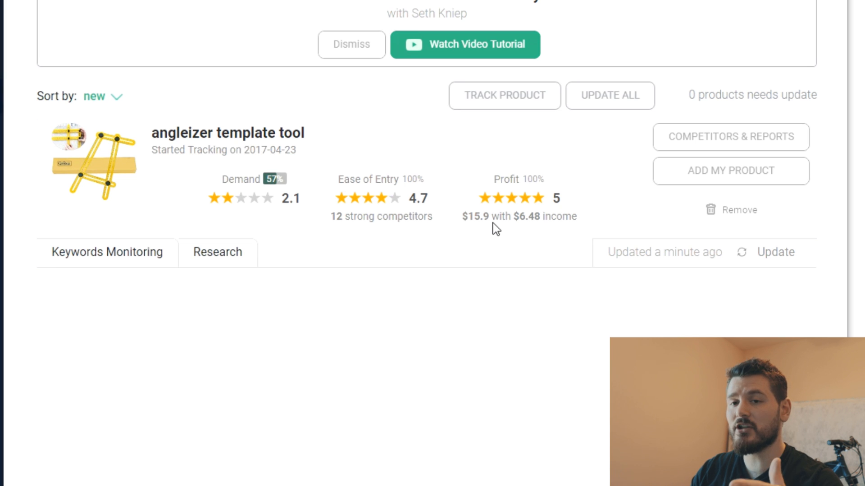
{"action": "left_click_drag", "start_coordinate": [514, 217], "coordinate": [586, 216]}
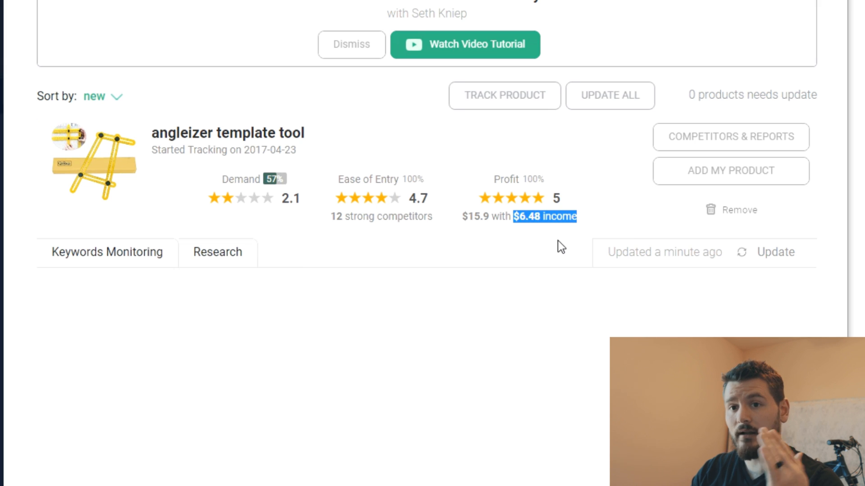
{"action": "left_click", "coordinate": [589, 190]}
{"action": "left_click_drag", "start_coordinate": [584, 205], "coordinate": [550, 199]}
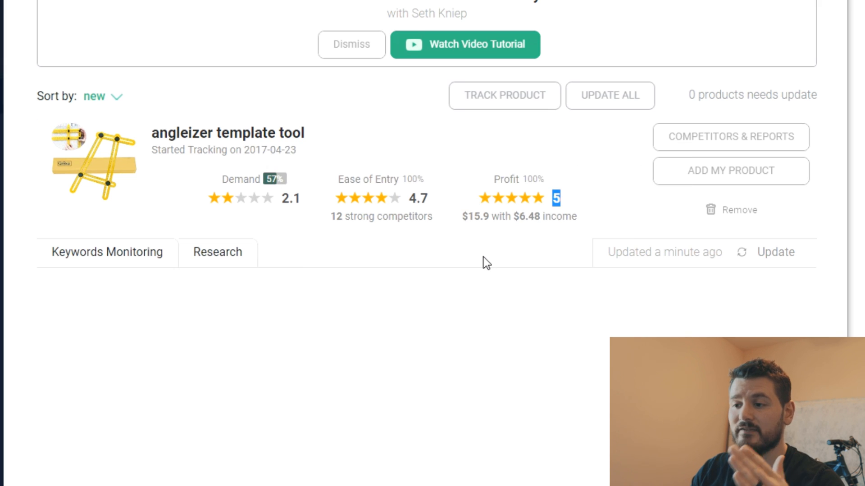
{"action": "left_click", "coordinate": [383, 204]}
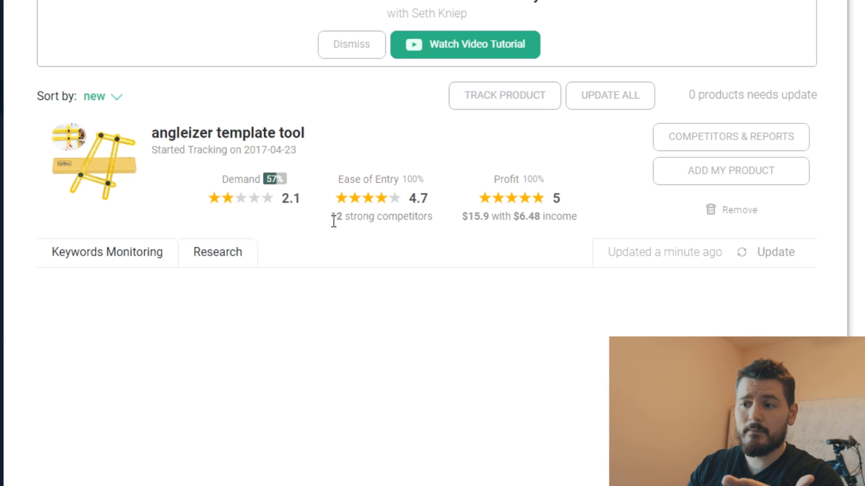
{"action": "mouse_move", "coordinate": [390, 200]}
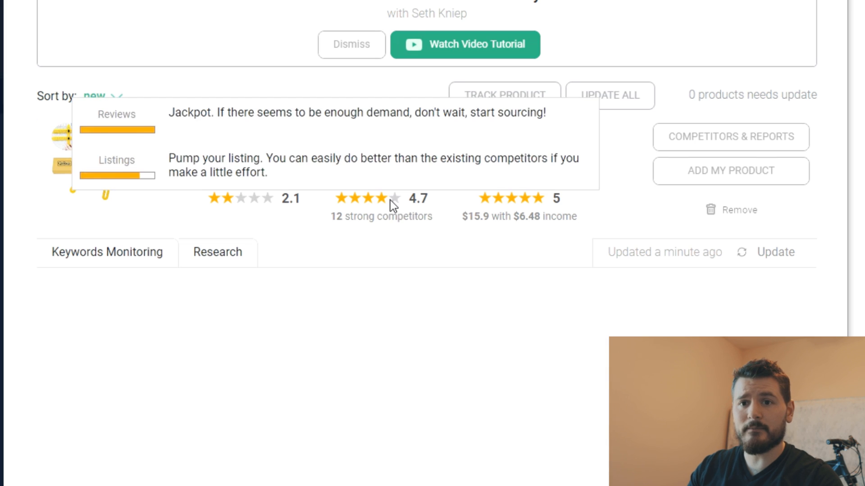